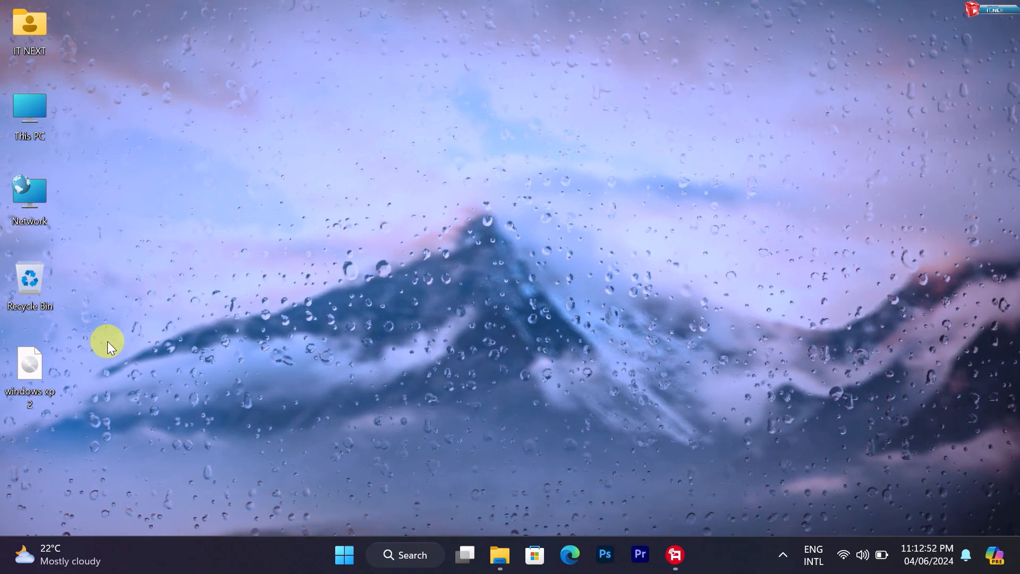
Search the Start menu for 'VM' and launch VMware Workstation Pro
{"action": "mouse_move", "coordinate": [25, 380]}
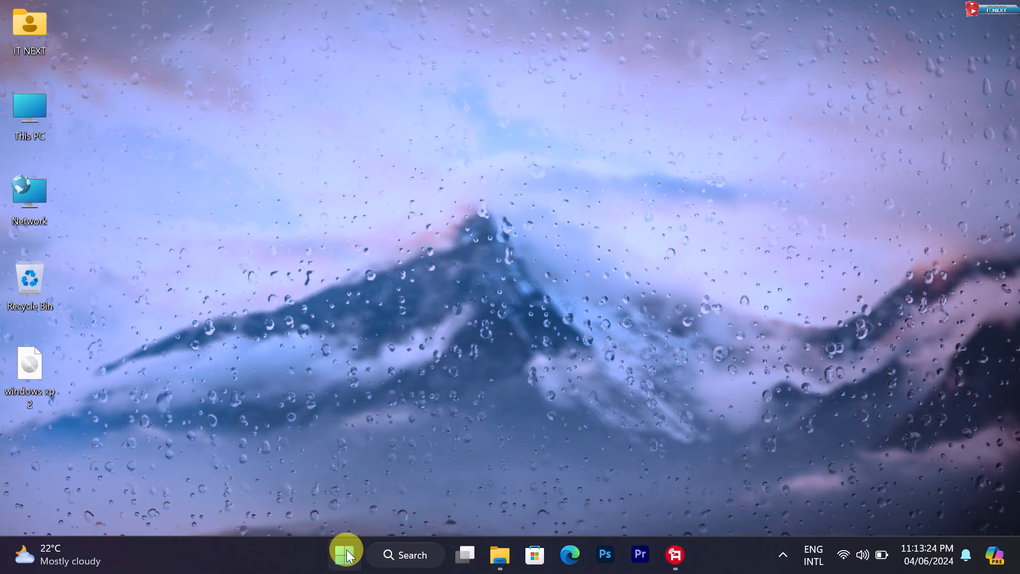
{"action": "left_click", "coordinate": [345, 553]}
{"action": "type", "text": "VM"}
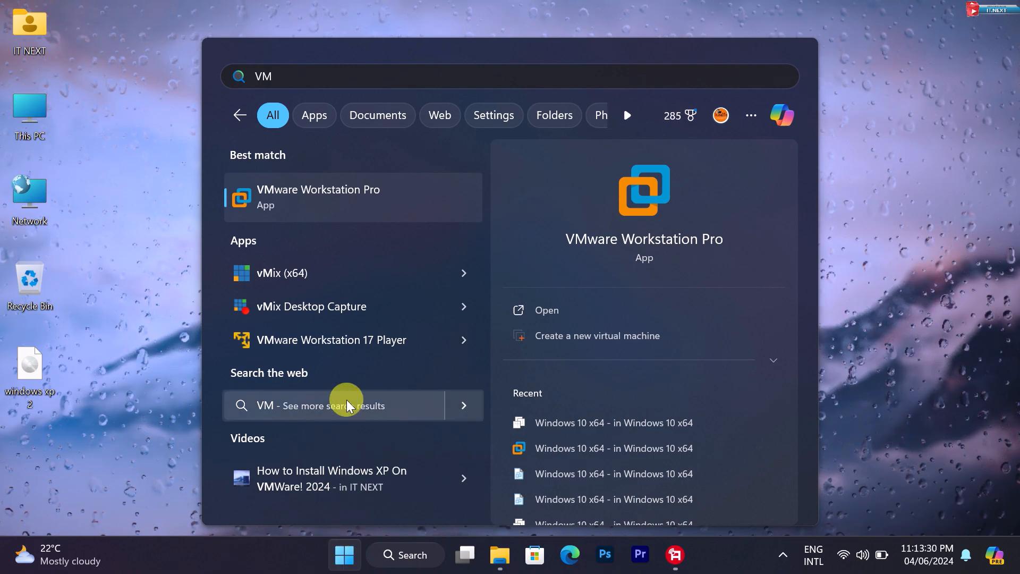
{"action": "left_click", "coordinate": [348, 207]}
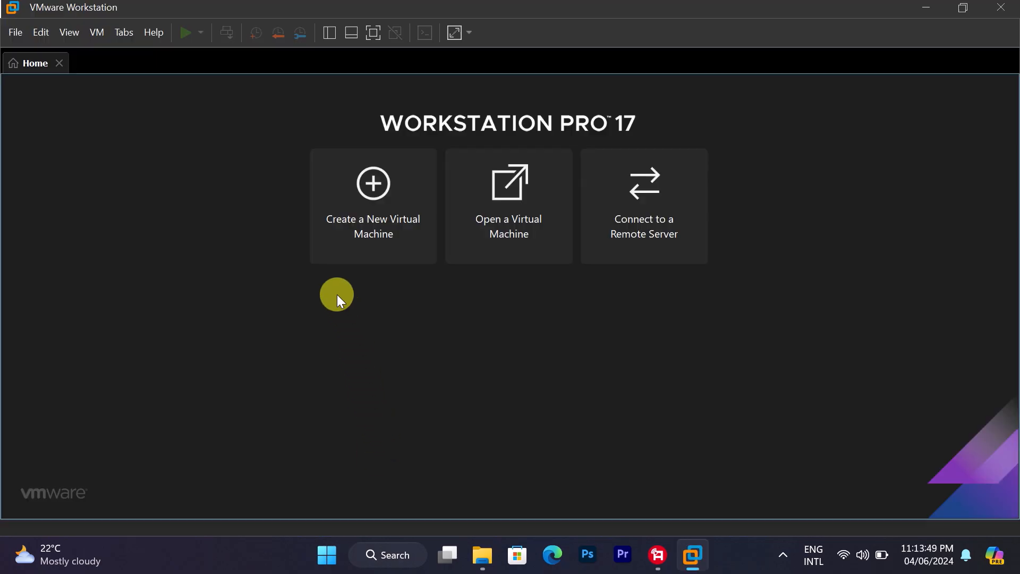
Begin a Typical new virtual machine, installing the OS later, with Windows XP Professional as guest
{"action": "left_click", "coordinate": [367, 237]}
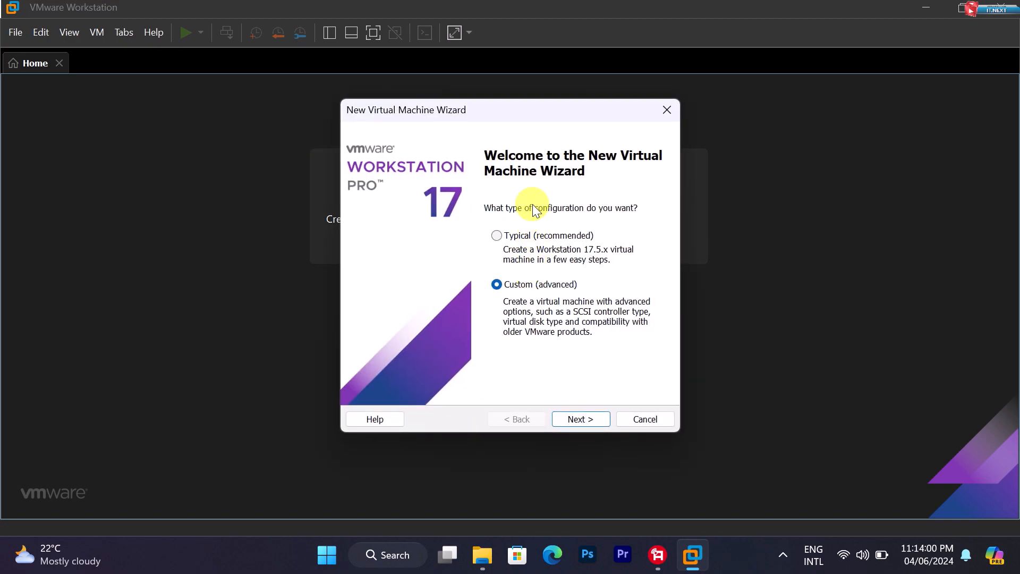
{"action": "left_click", "coordinate": [536, 235]}
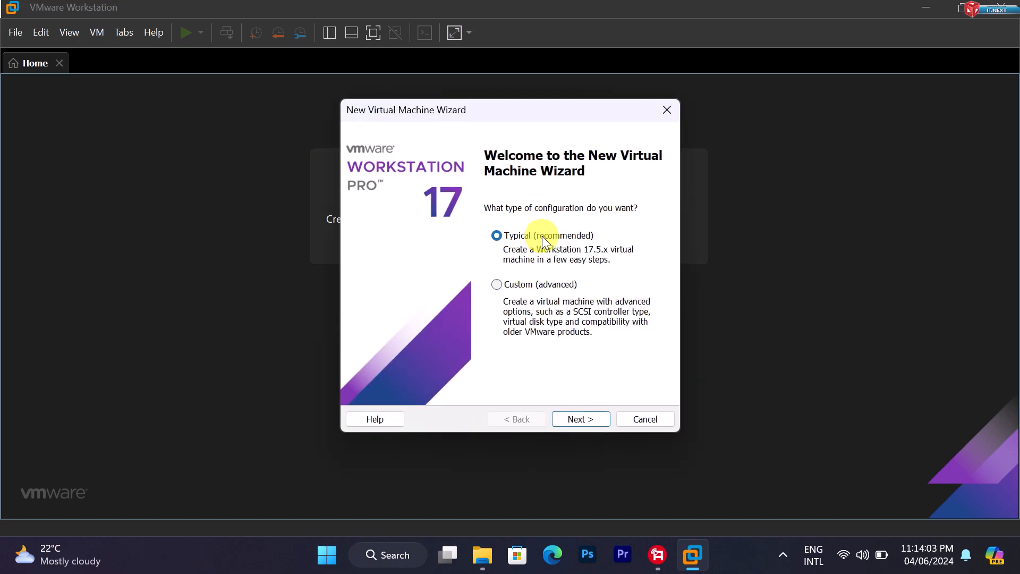
{"action": "left_click", "coordinate": [593, 421]}
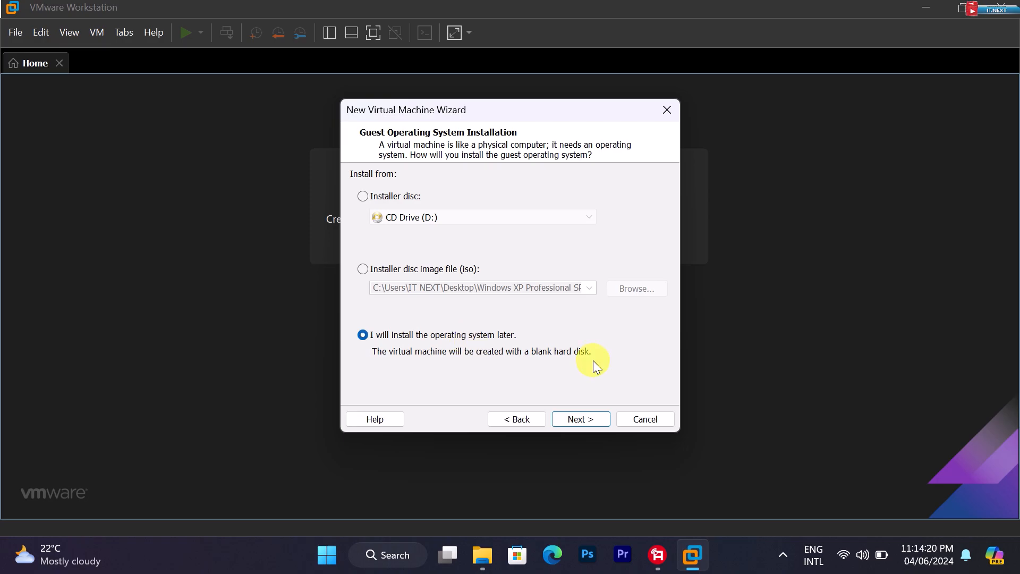
{"action": "left_click", "coordinate": [581, 421]}
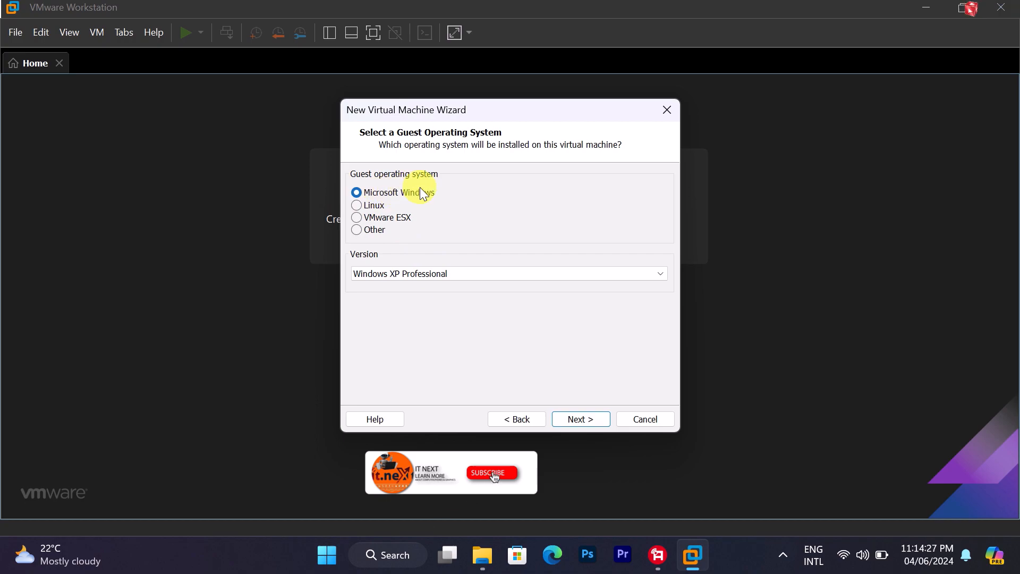
{"action": "left_click", "coordinate": [479, 271]}
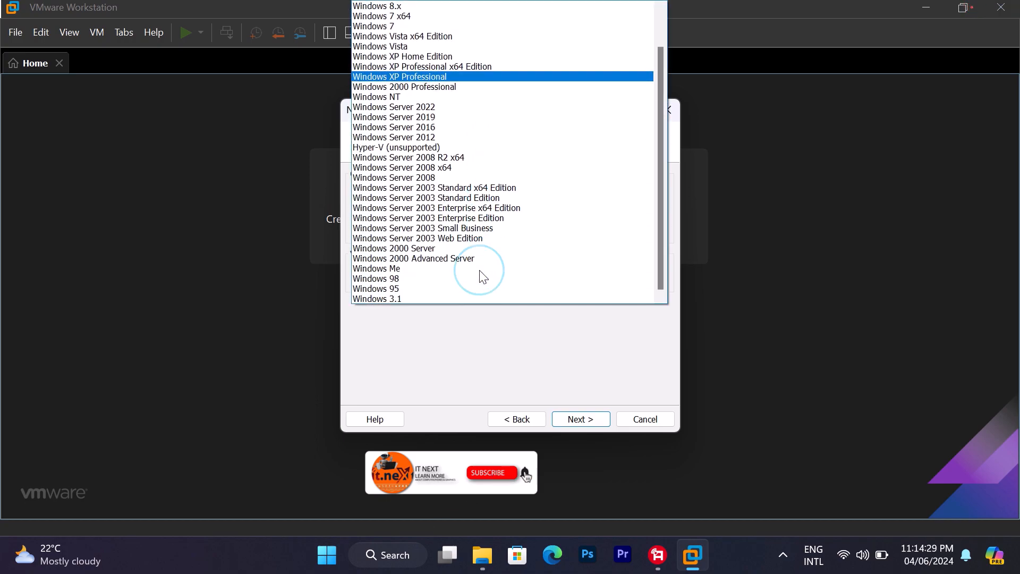
{"action": "left_click", "coordinate": [442, 77]}
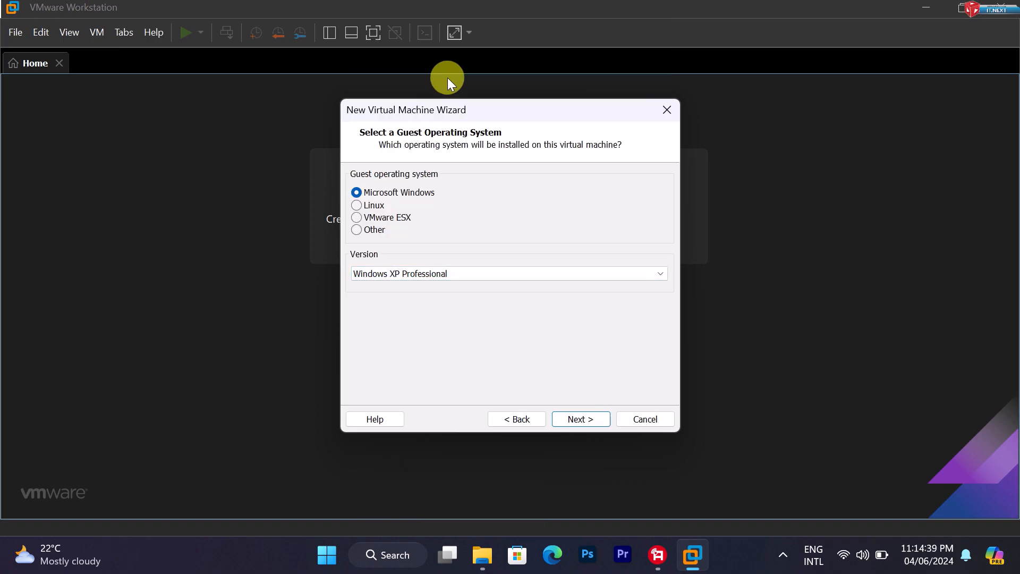
{"action": "left_click", "coordinate": [586, 420]}
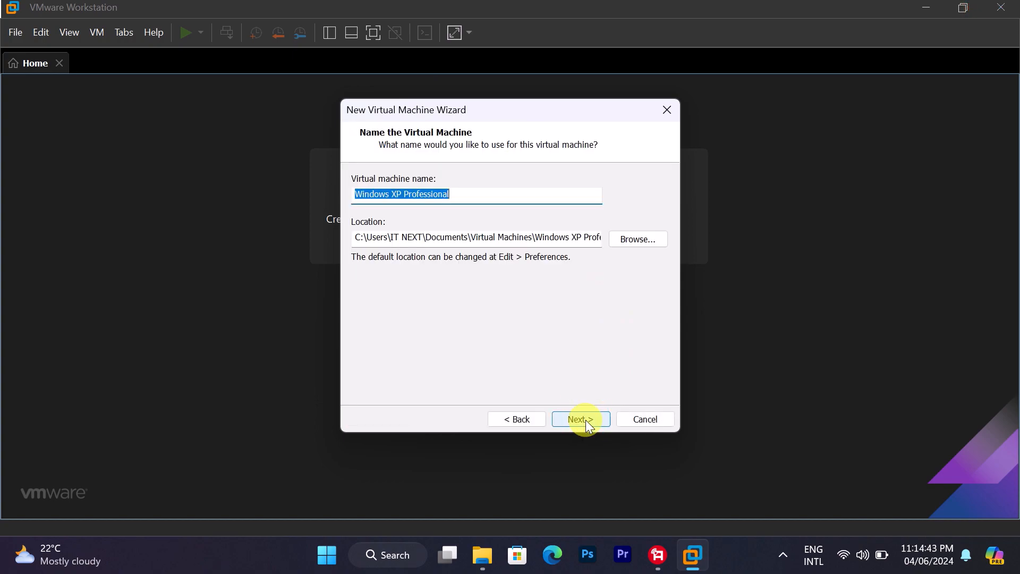
Keep the default VM name and set the virtual disk size to 30 GB
{"action": "left_click", "coordinate": [587, 418]}
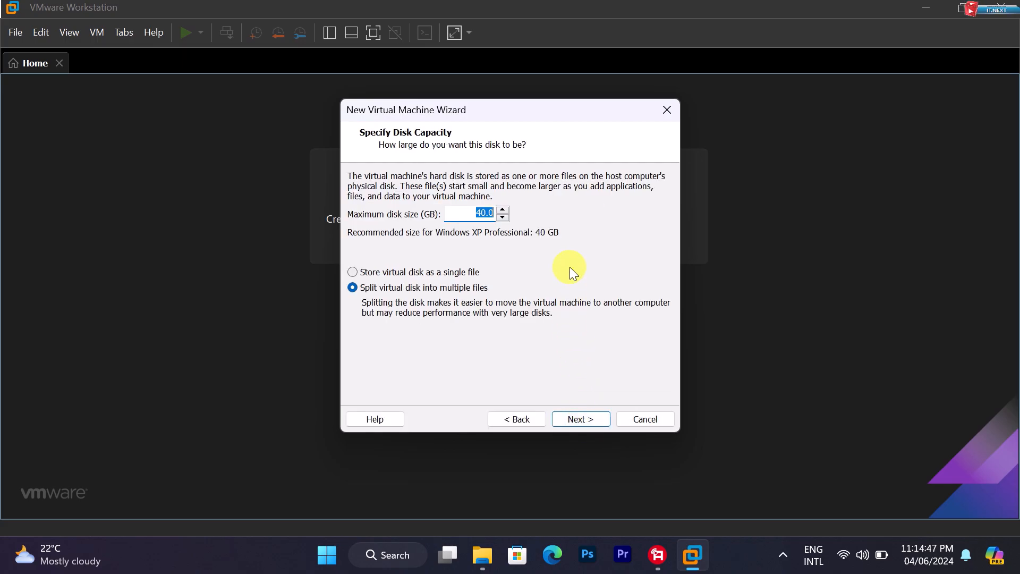
{"action": "type", "text": "30"}
{"action": "double_click", "coordinate": [476, 213]}
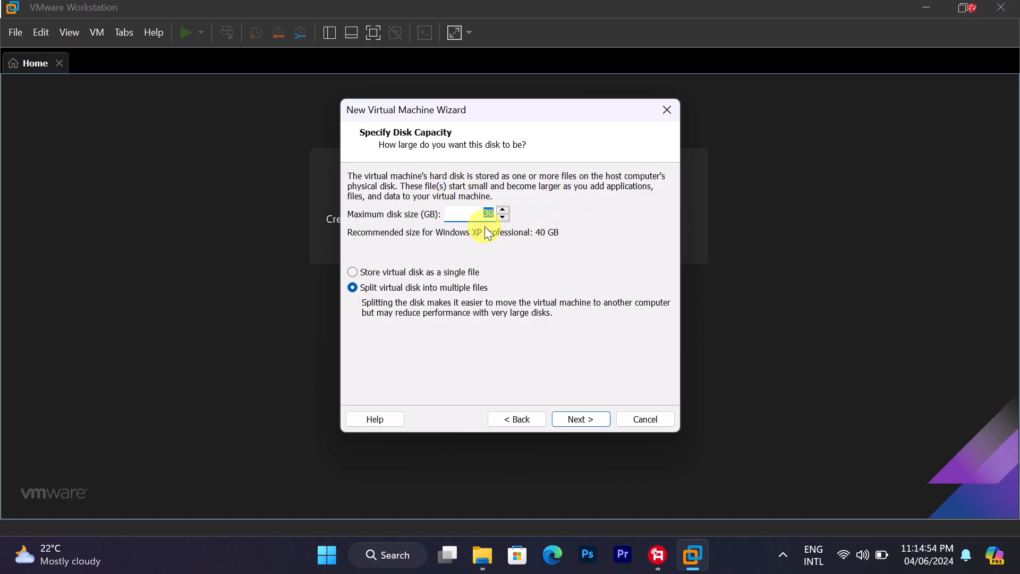
{"action": "left_click", "coordinate": [588, 419]}
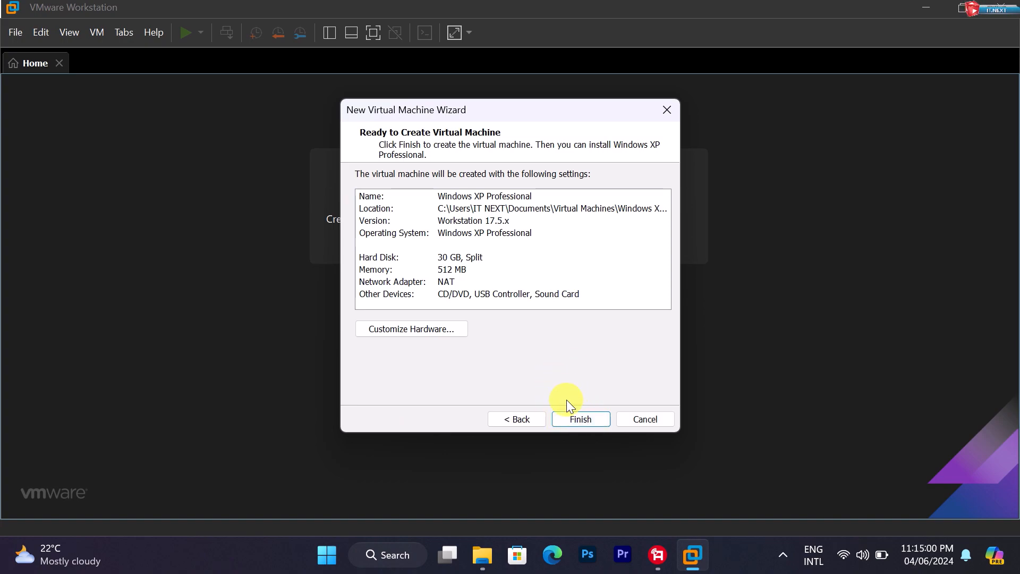
Give the new VM 4096 MB of memory and 2 processors
{"action": "left_click", "coordinate": [423, 328]}
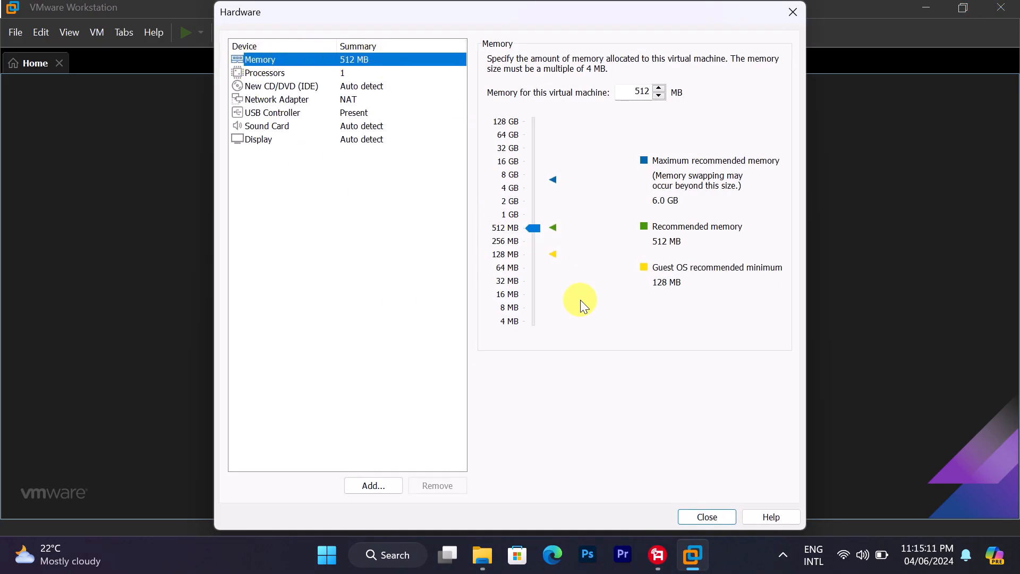
{"action": "left_click", "coordinate": [535, 227]}
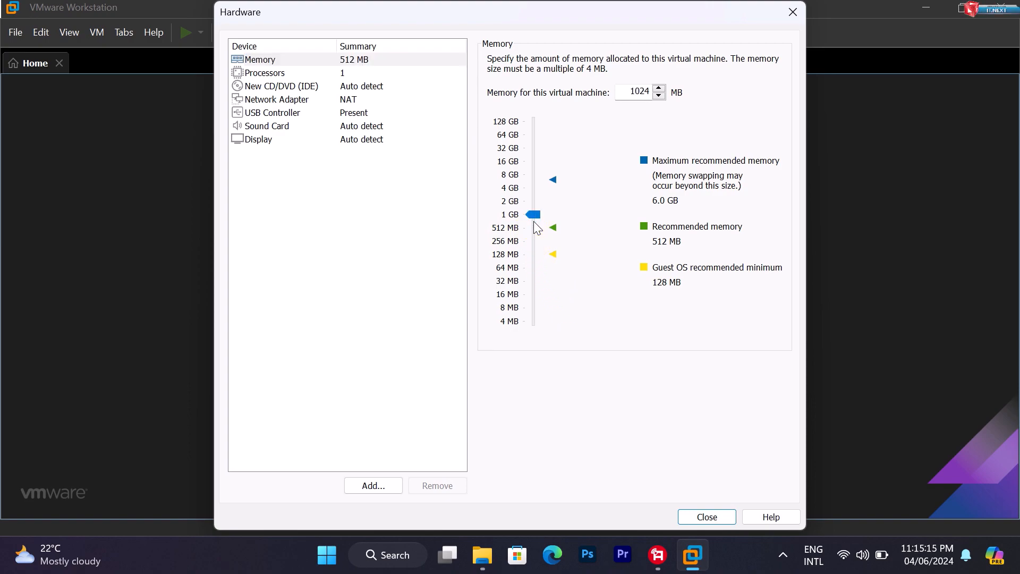
{"action": "left_click_drag", "start_coordinate": [535, 218], "coordinate": [528, 188]}
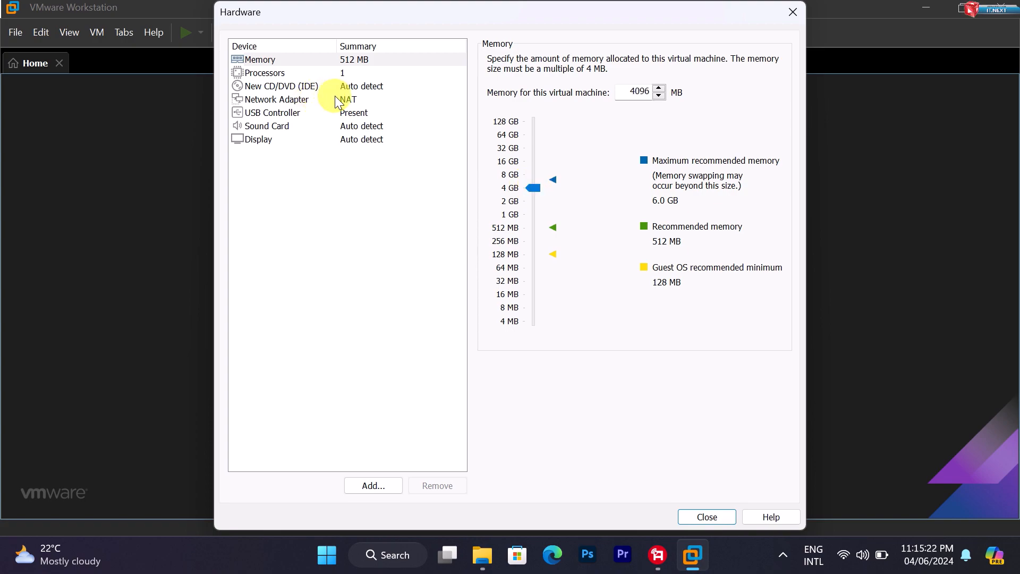
{"action": "left_click", "coordinate": [342, 74]}
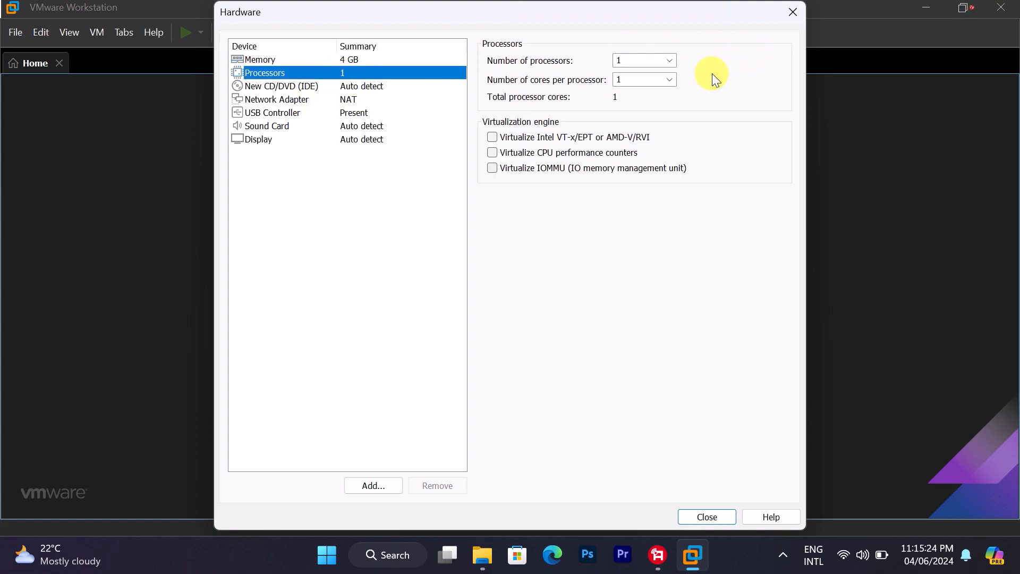
{"action": "left_click", "coordinate": [670, 61]}
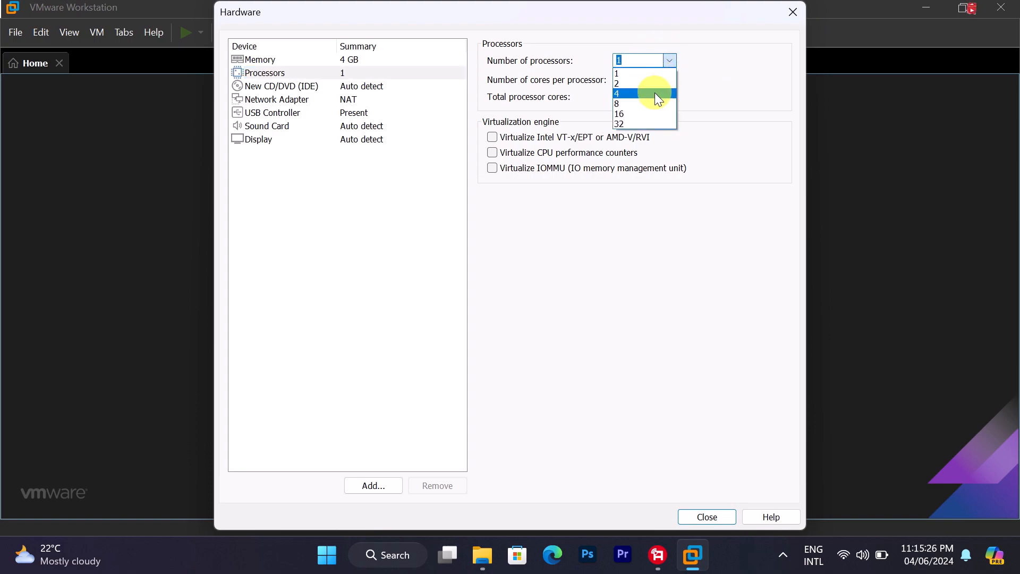
{"action": "left_click", "coordinate": [655, 84]}
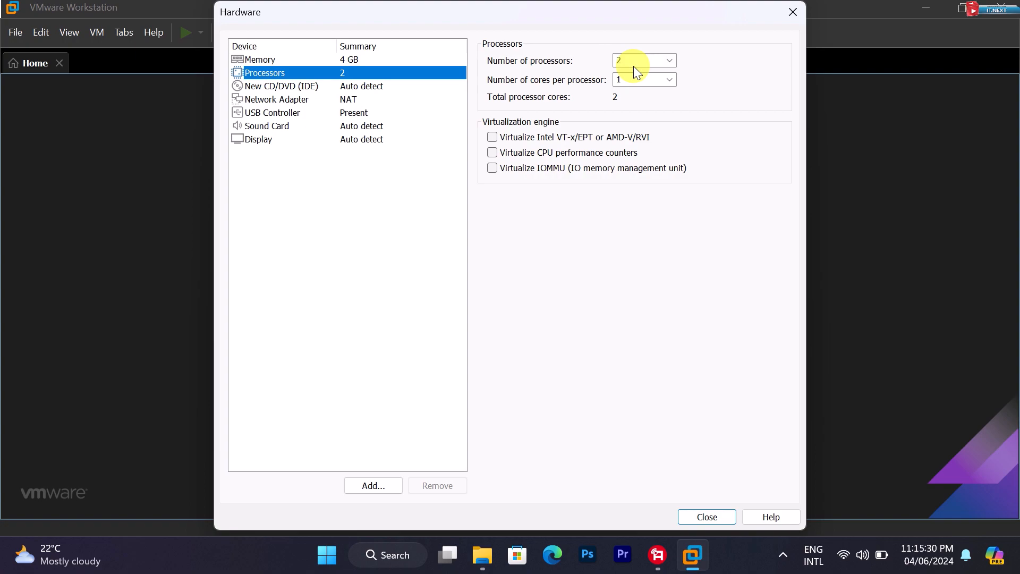
Attach the 'windows xp 2' ISO to the CD/DVD drive and turn off 3D acceleration
{"action": "left_click", "coordinate": [336, 86]}
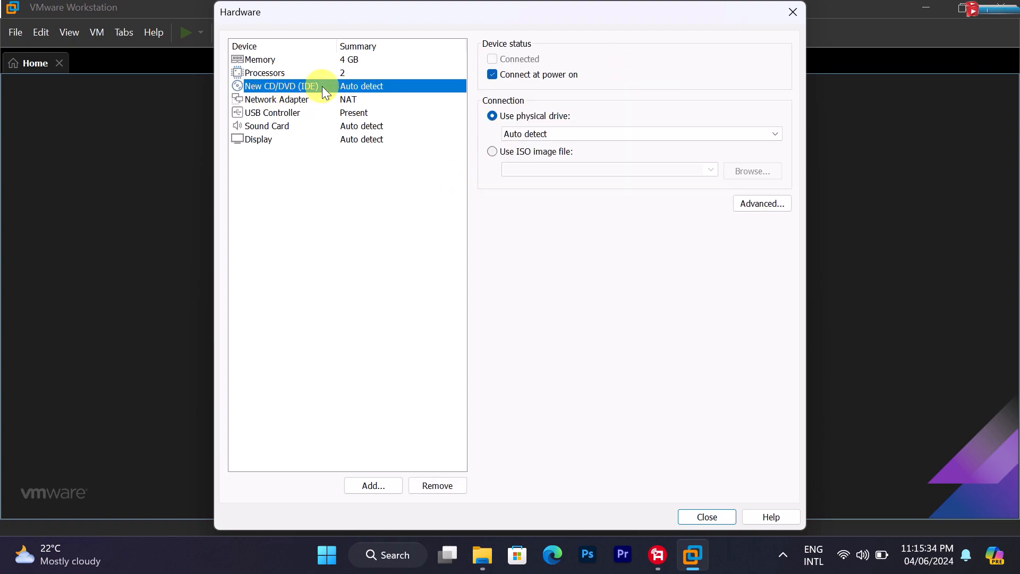
{"action": "left_click", "coordinate": [492, 152]}
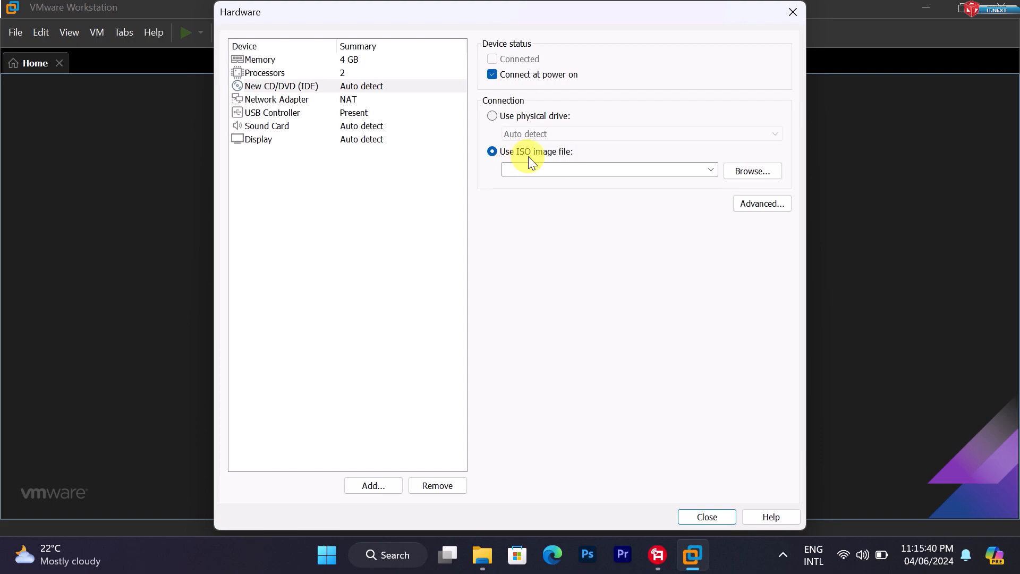
{"action": "left_click", "coordinate": [753, 171]}
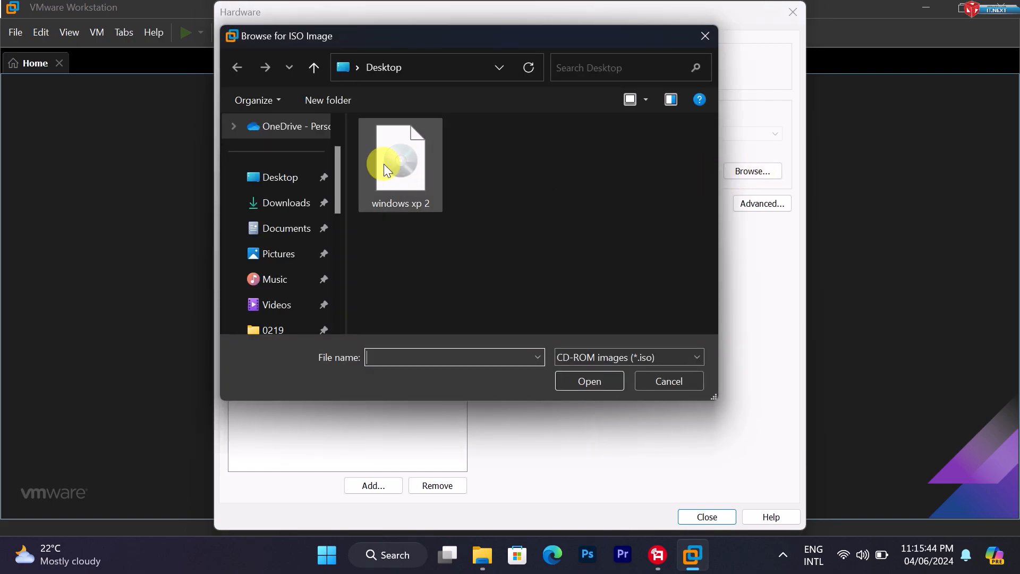
{"action": "double_click", "coordinate": [397, 166]}
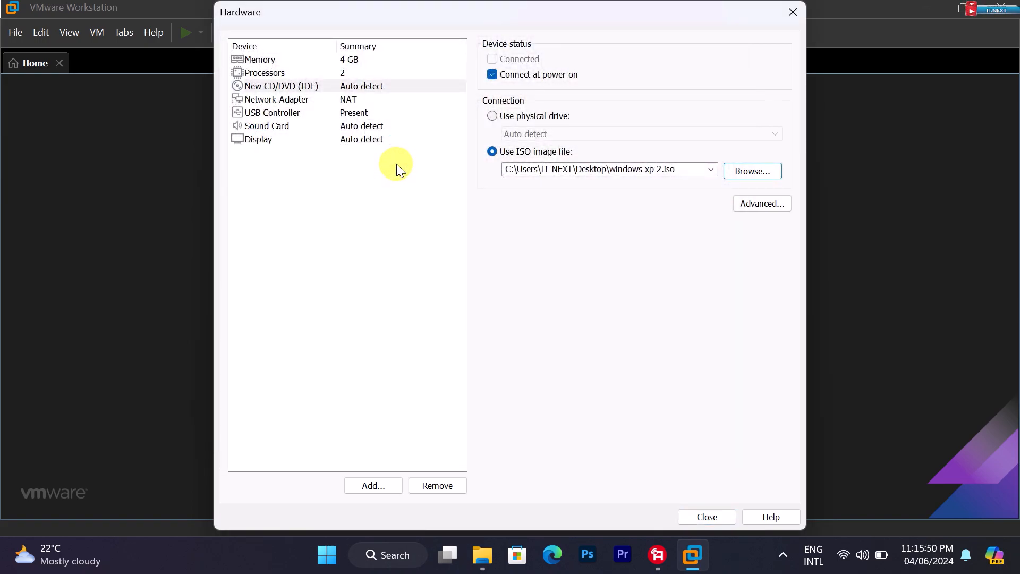
{"action": "left_click", "coordinate": [346, 140]}
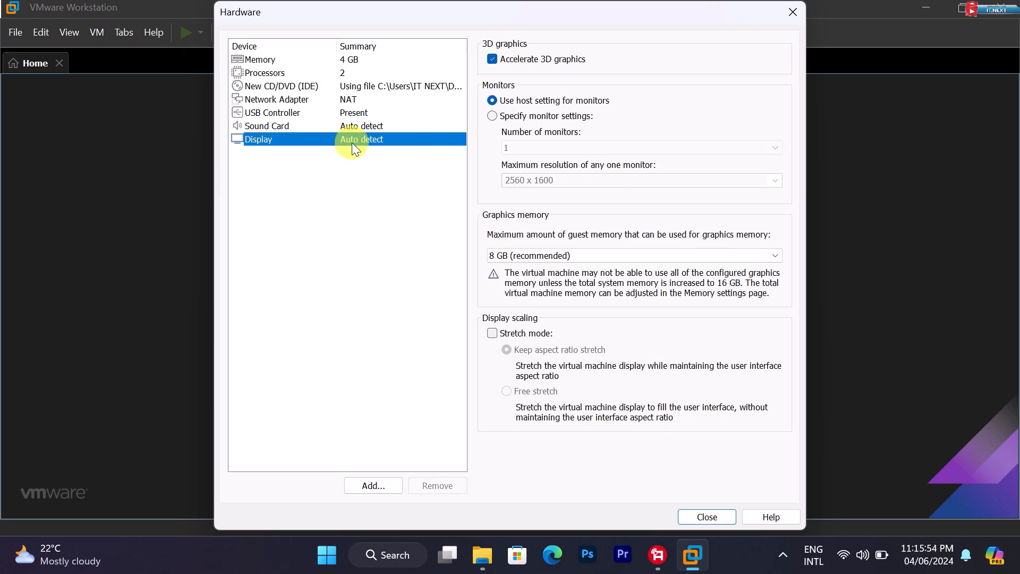
{"action": "left_click", "coordinate": [493, 59]}
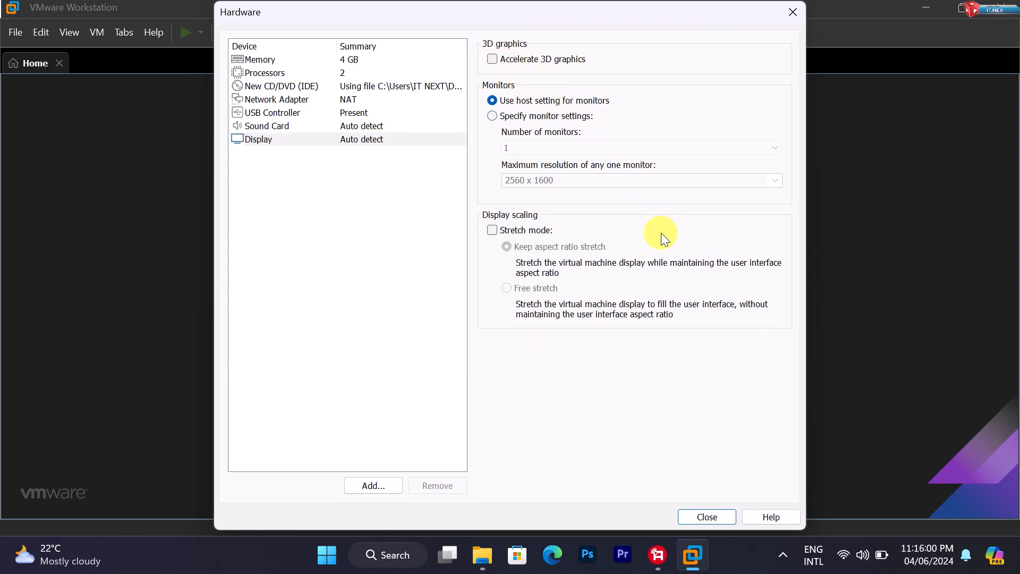
{"action": "left_click", "coordinate": [717, 519]}
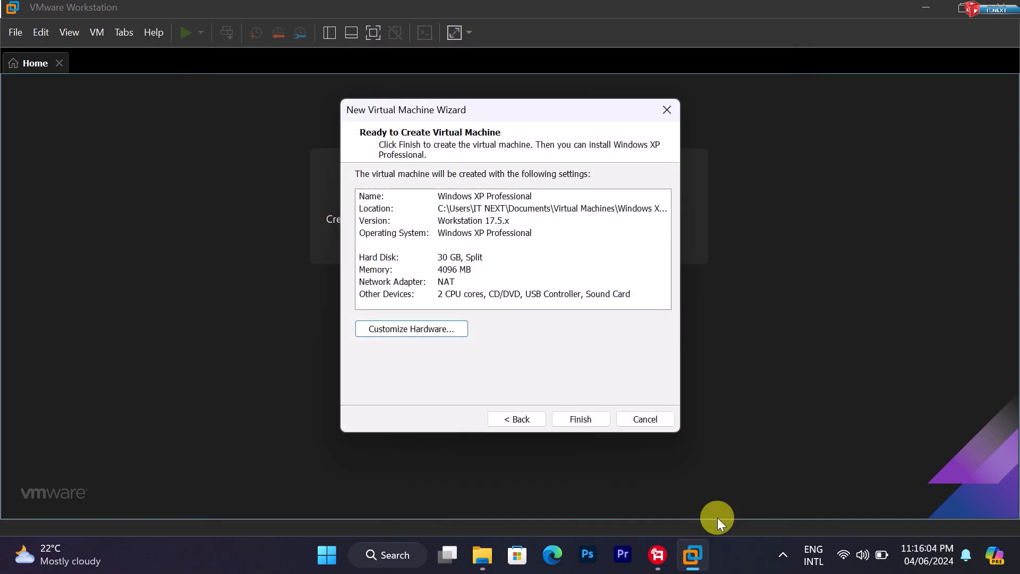
Finish creating the VM, power it on, and dismiss the installation reminder
{"action": "left_click", "coordinate": [576, 420]}
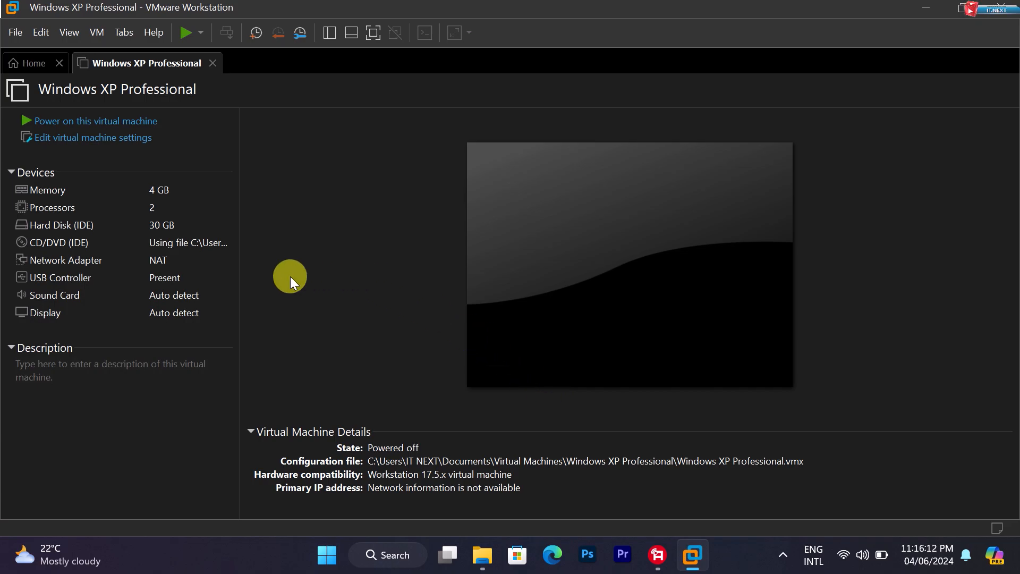
{"action": "left_click", "coordinate": [103, 122]}
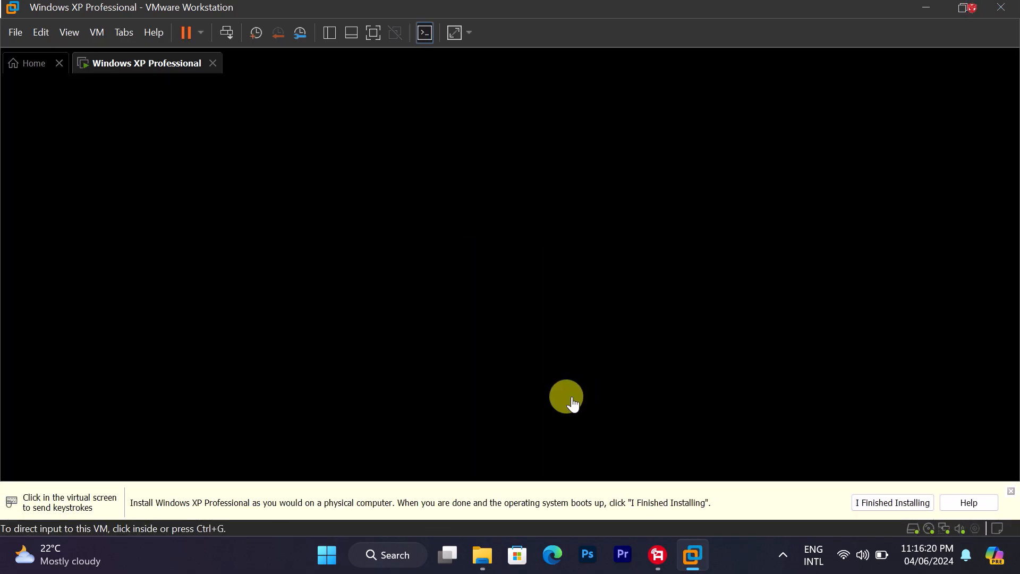
{"action": "left_click", "coordinate": [886, 498]}
{"action": "left_click", "coordinate": [310, 327]}
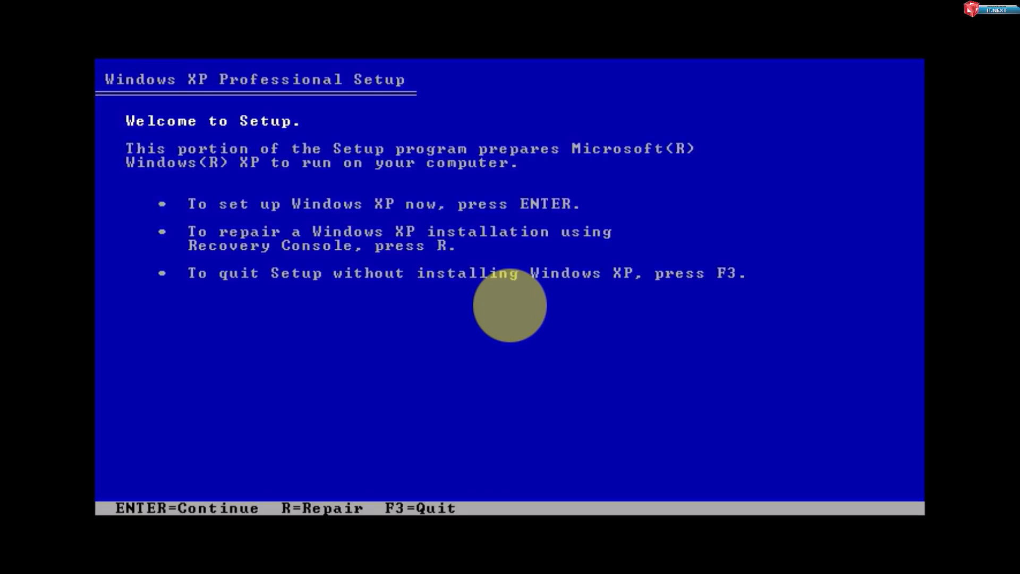
Start XP setup, accept the licence with F8, and create a 30710 MB C: partition
{"action": "key", "text": "Return"}
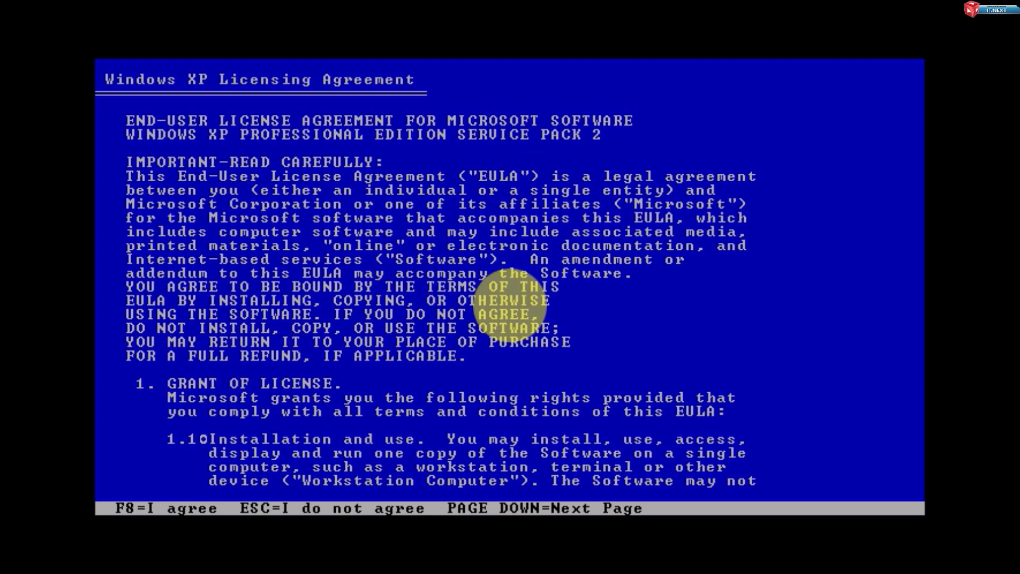
{"action": "key", "text": "F8"}
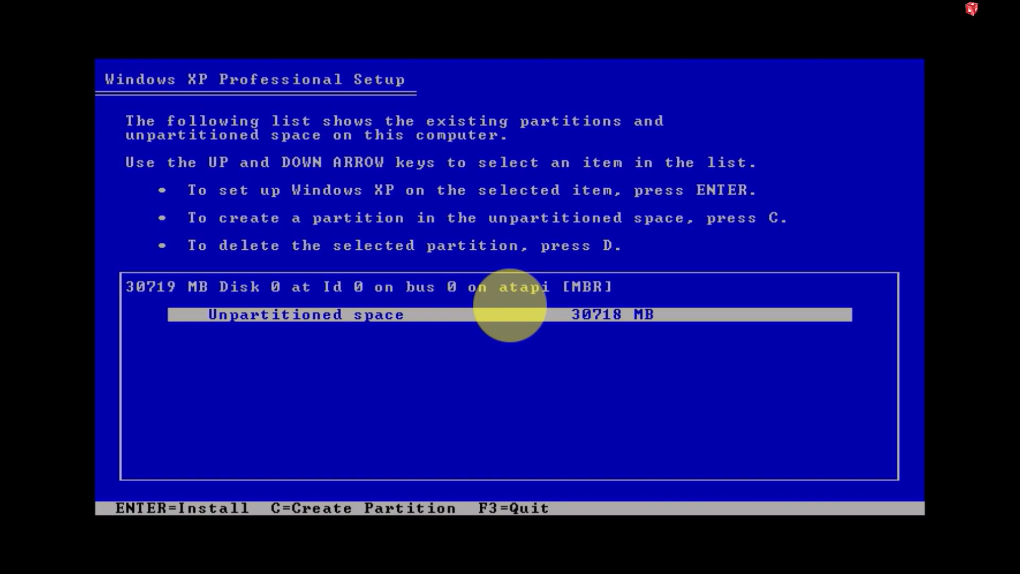
{"action": "key", "text": "c"}
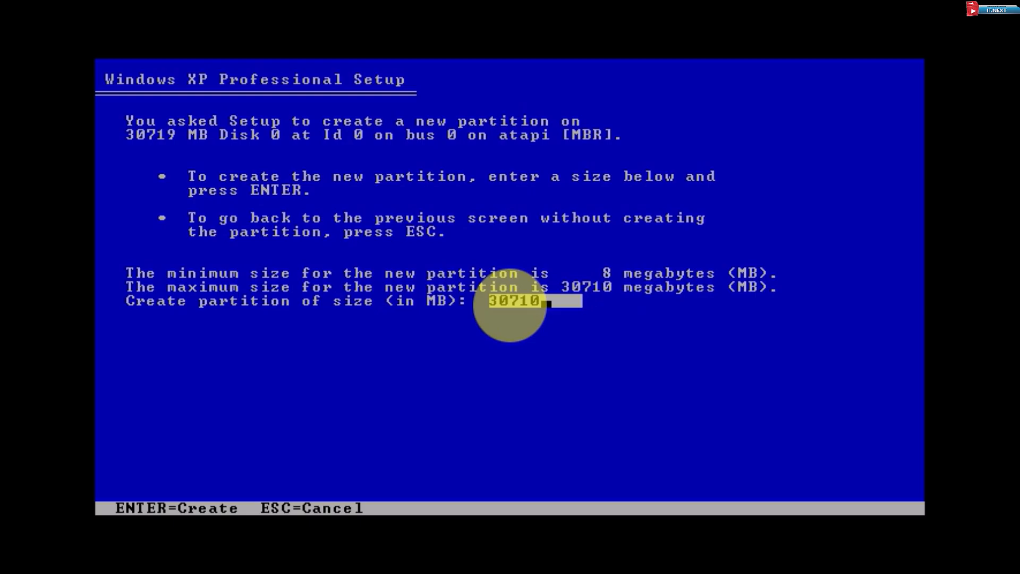
{"action": "key", "text": "Return"}
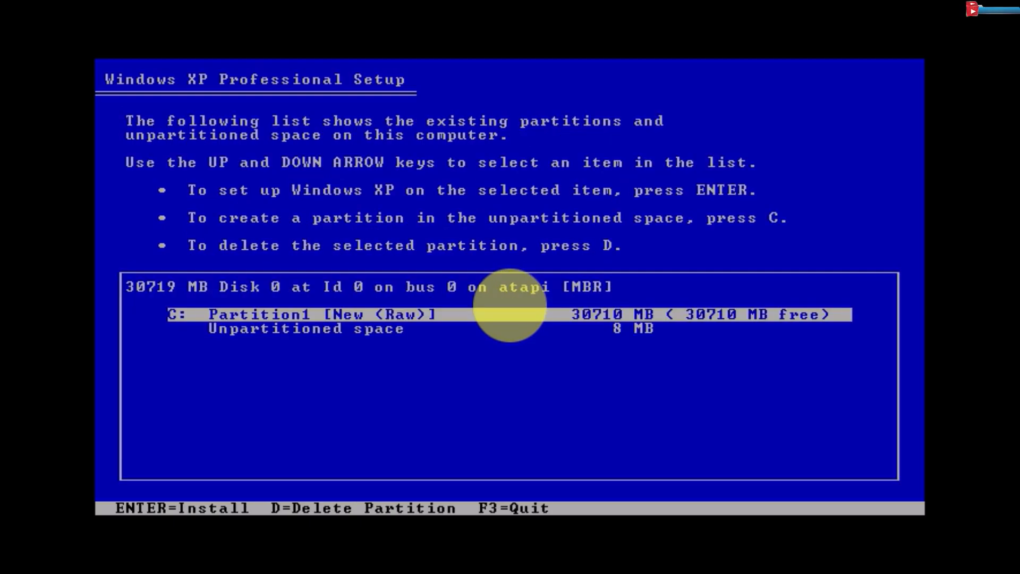
Install on C: with quick NTFS formatting and restart once files are copied
{"action": "key", "text": "Return"}
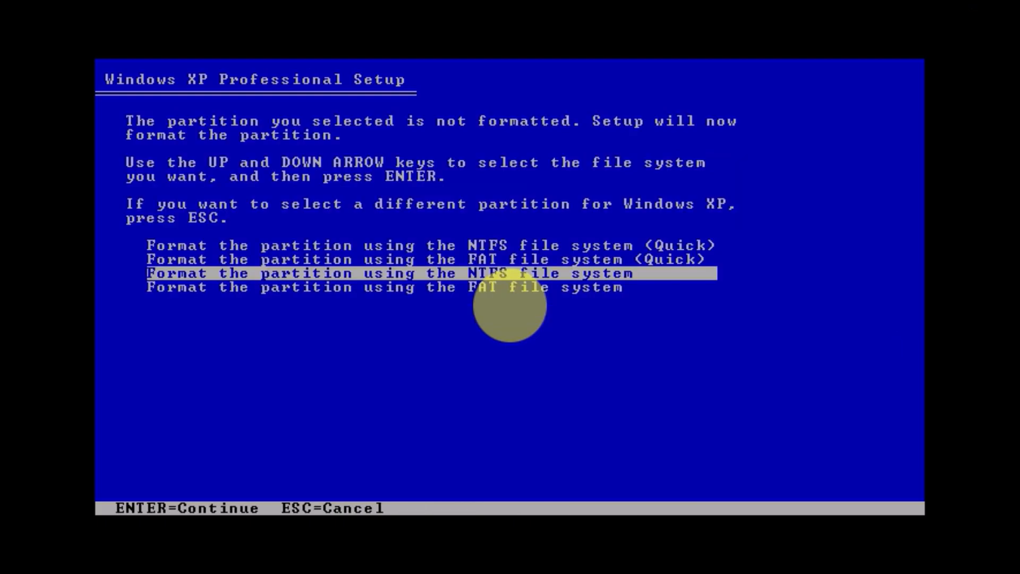
{"action": "key", "text": "Up"}
{"action": "key", "text": "Up"}
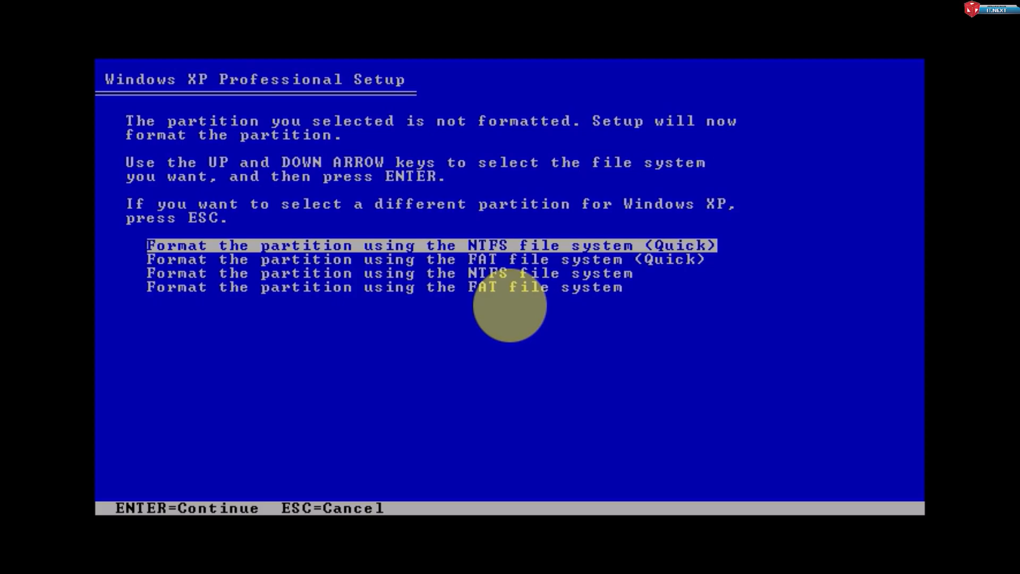
{"action": "key", "text": "Return"}
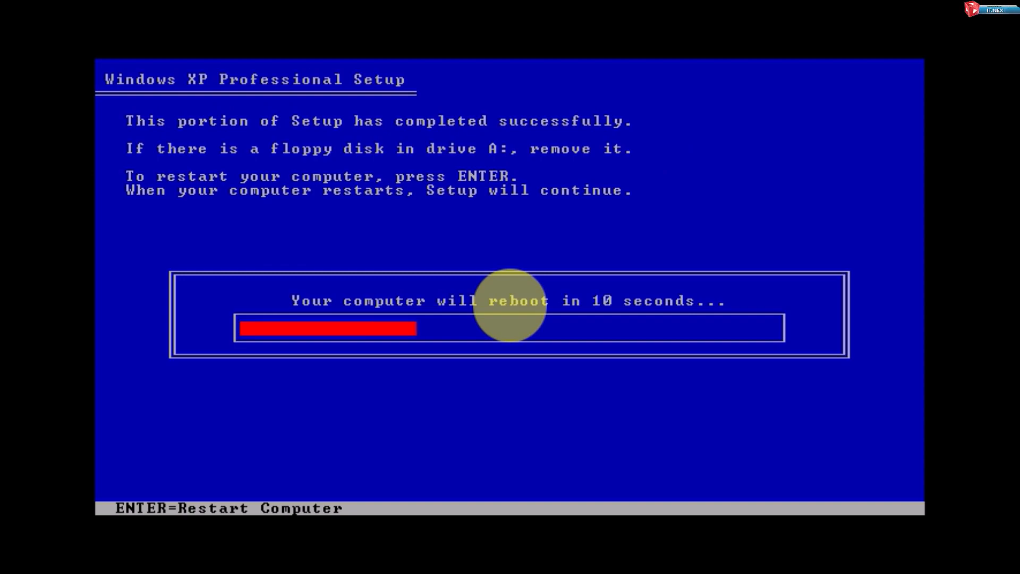
{"action": "key", "text": "Return"}
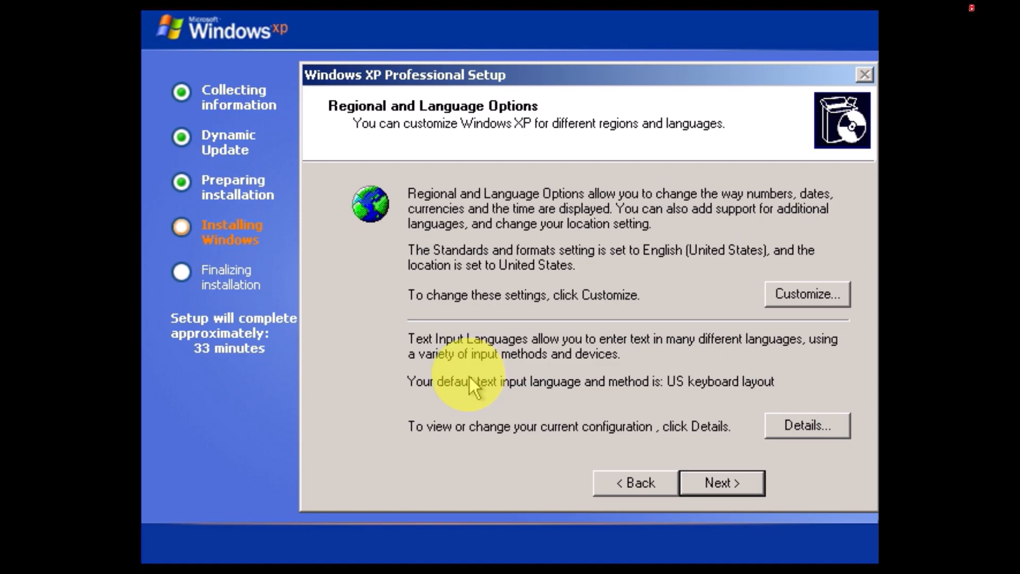
Keep the default regional settings, then enter the owner name and the product key
{"action": "left_click", "coordinate": [727, 484]}
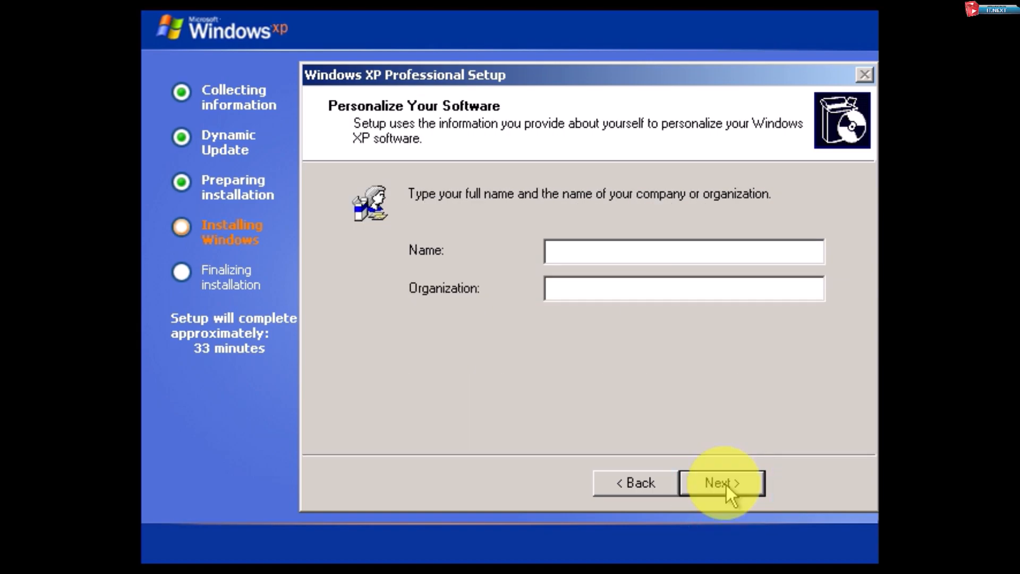
{"action": "type", "text": "IT NEXT"}
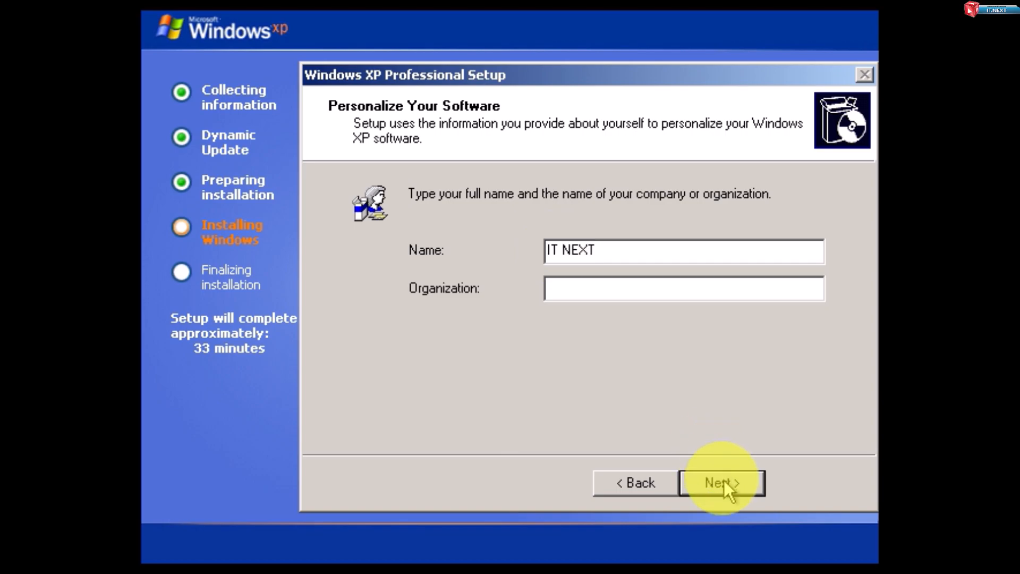
{"action": "left_click", "coordinate": [723, 480]}
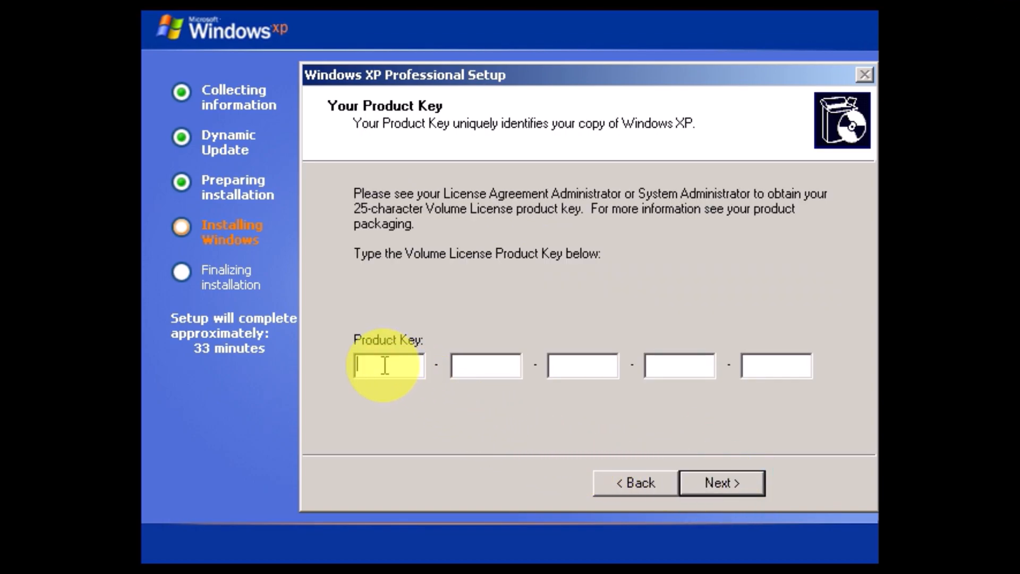
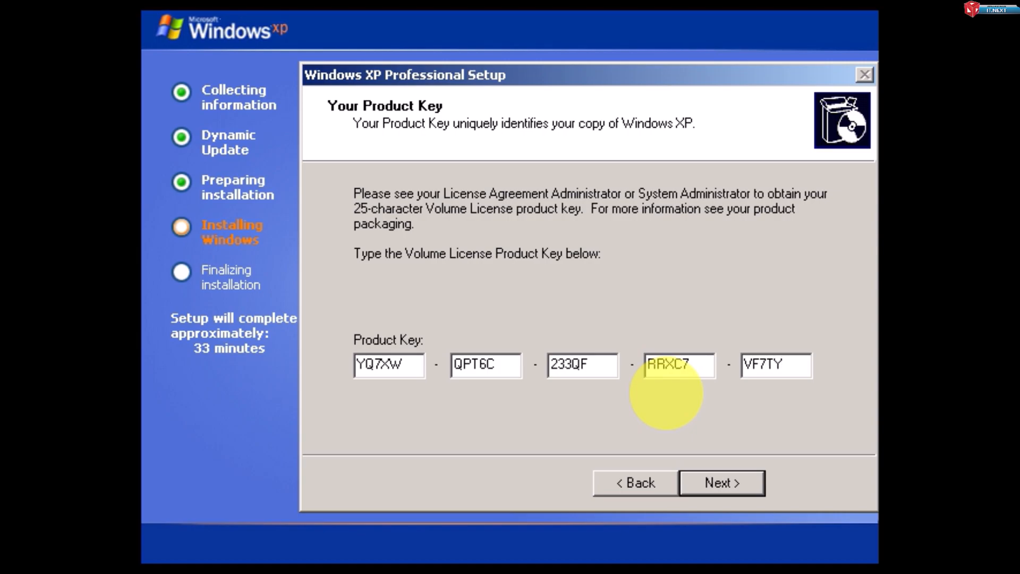
{"action": "left_click", "coordinate": [736, 486]}
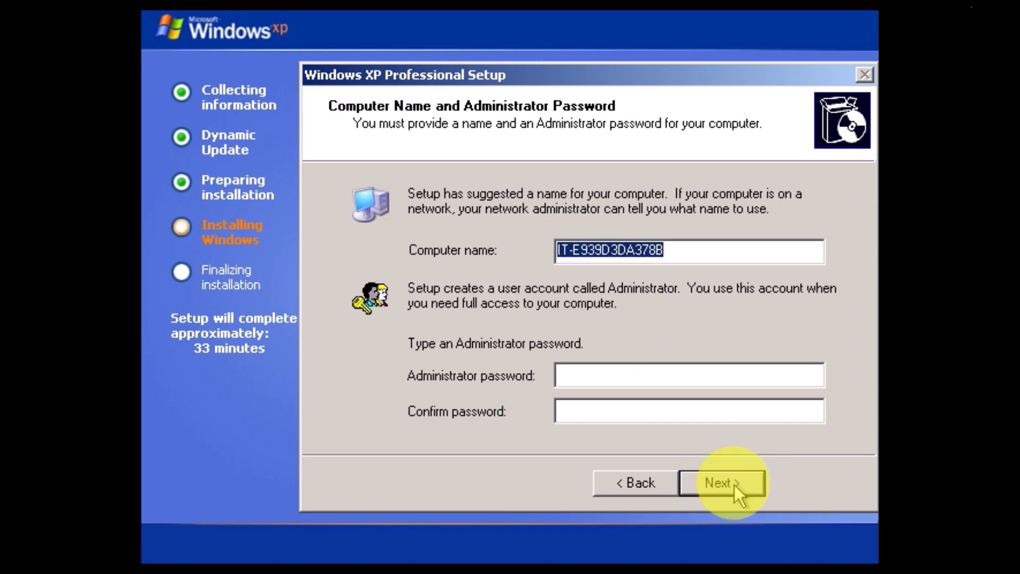
Accept the default computer name, date and time zone, typical network settings, and workgroup
{"action": "left_click", "coordinate": [734, 484]}
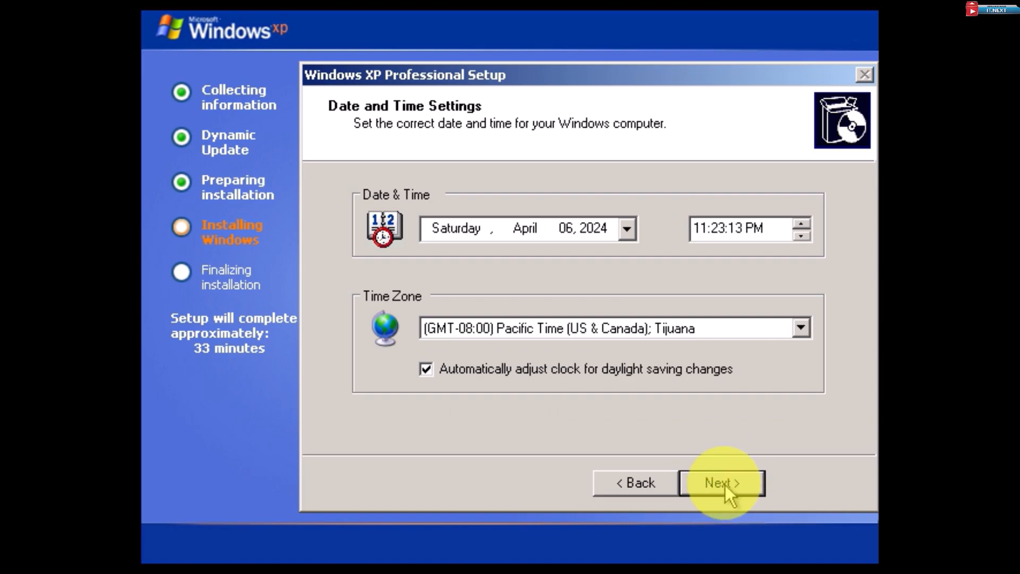
{"action": "left_click", "coordinate": [733, 484]}
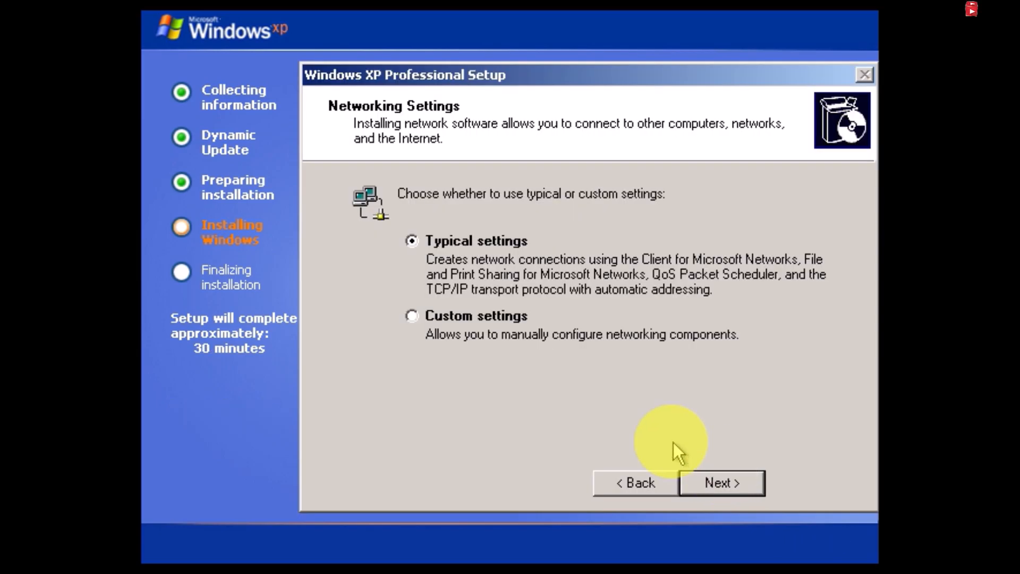
{"action": "left_click", "coordinate": [733, 481]}
{"action": "left_click", "coordinate": [728, 480]}
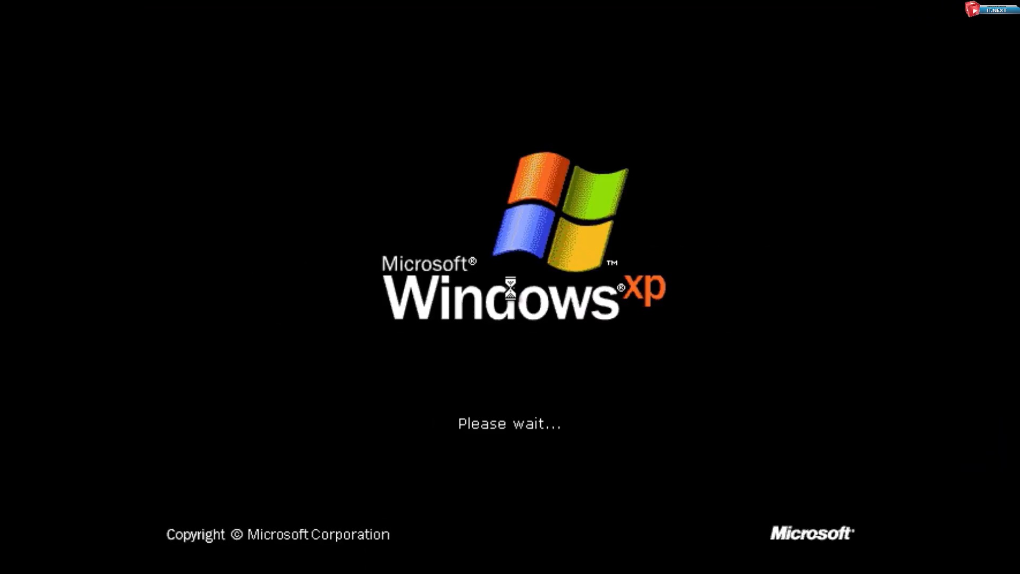
Accept the automatic resolution change and decline Automatic Updates for now
{"action": "left_click", "coordinate": [526, 350]}
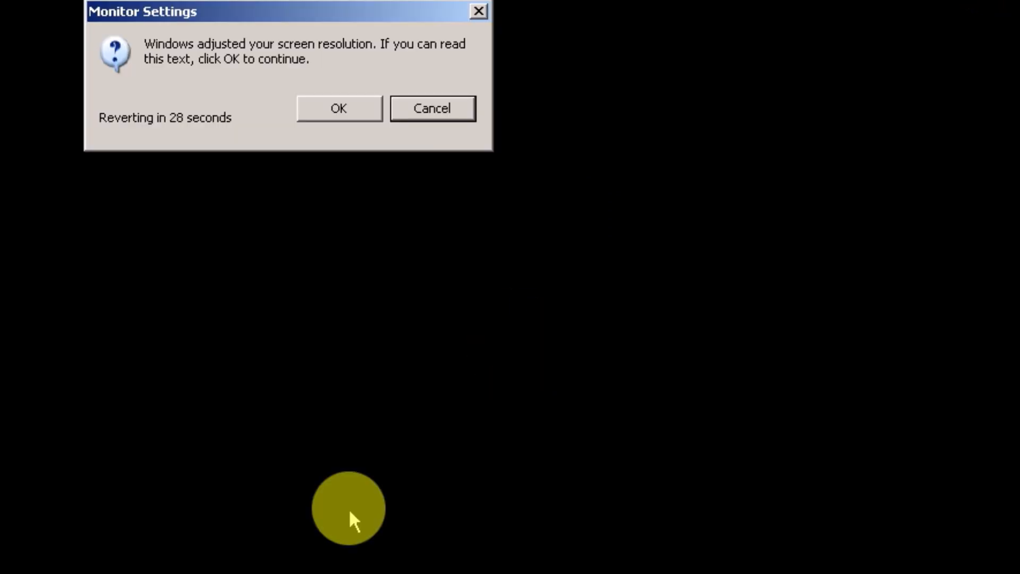
{"action": "left_click", "coordinate": [334, 112]}
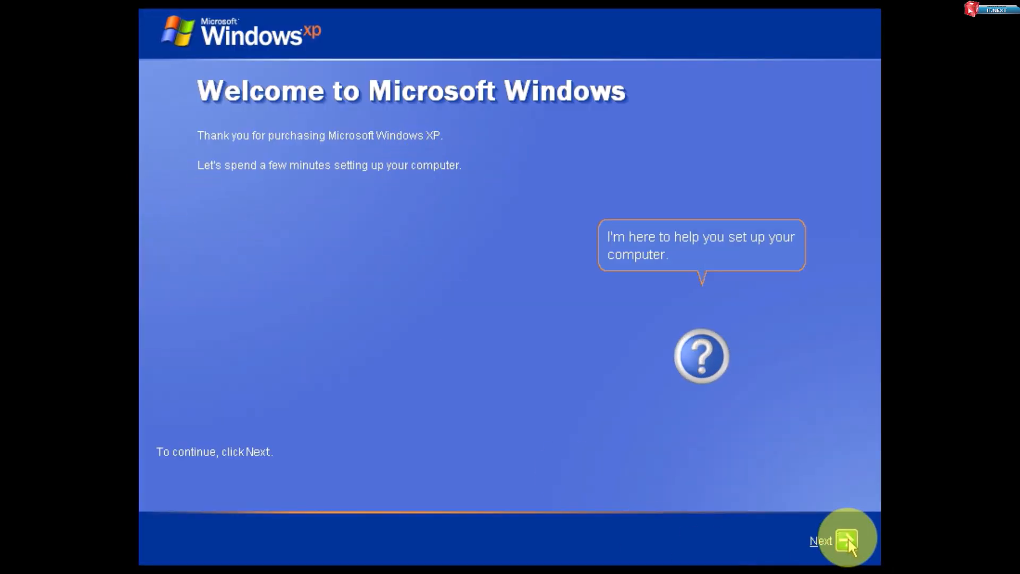
{"action": "left_click", "coordinate": [848, 541]}
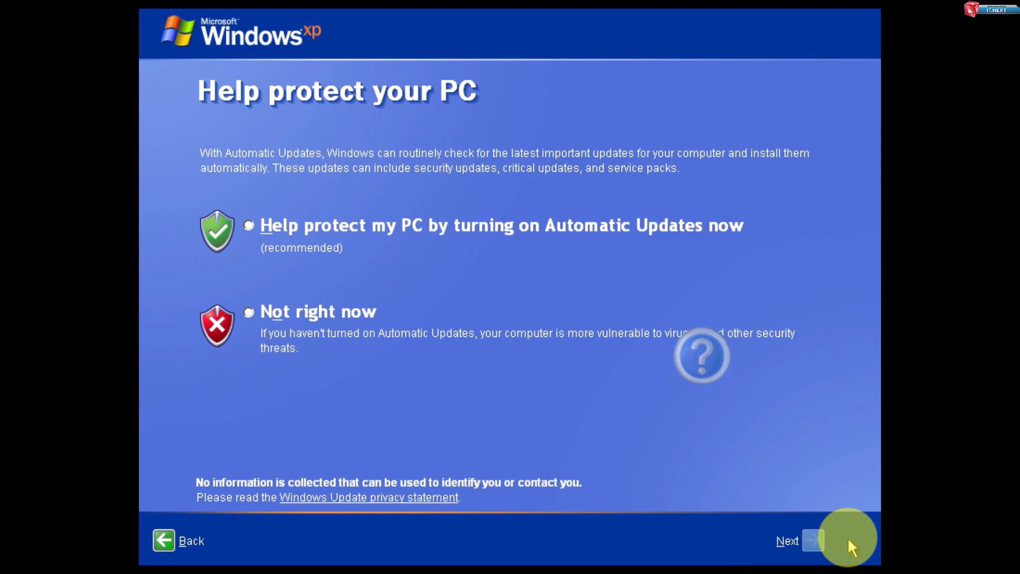
{"action": "left_click", "coordinate": [332, 316]}
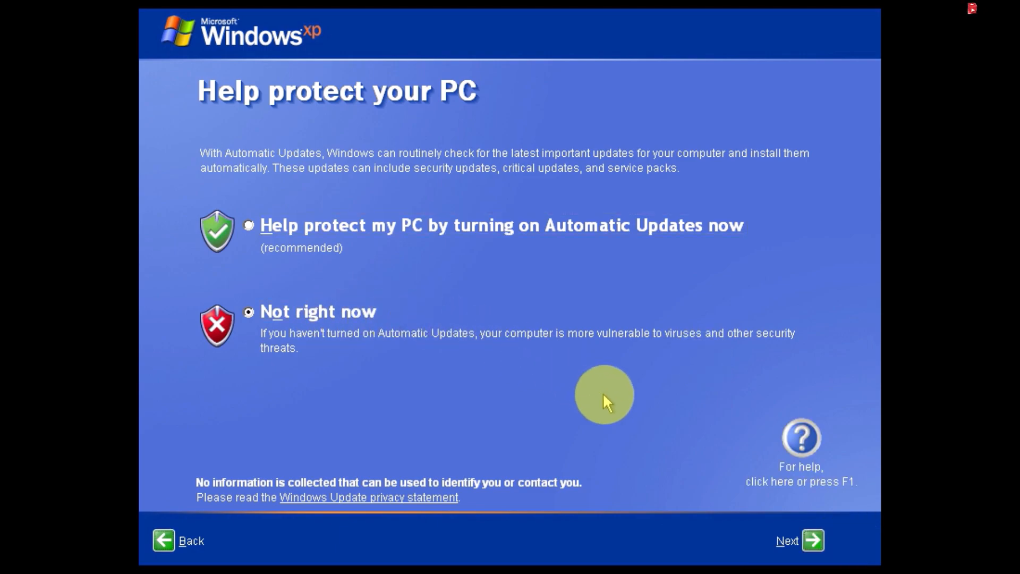
{"action": "left_click", "coordinate": [813, 542]}
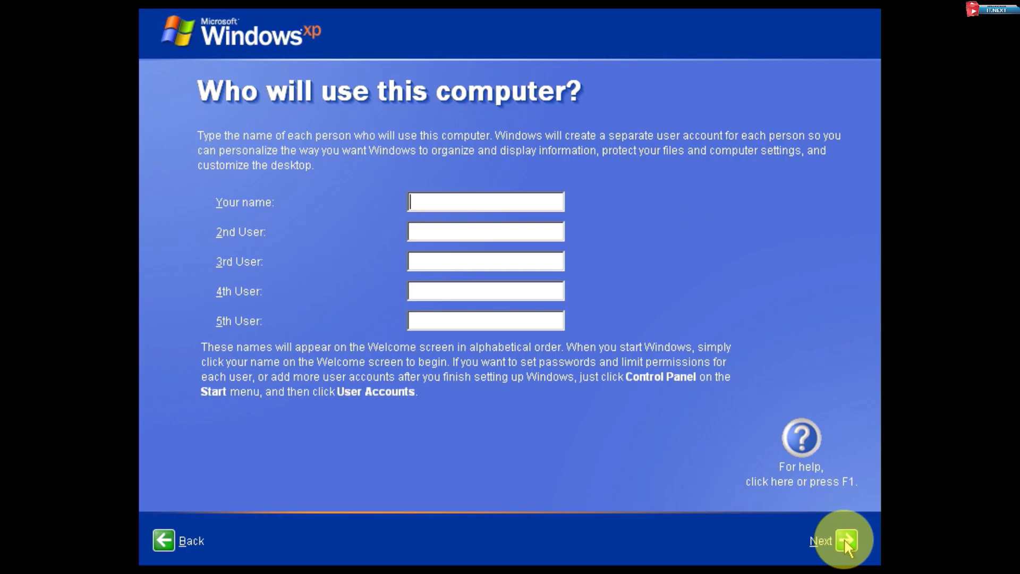
Enter the user account name and finish the Windows XP first-run setup
{"action": "type", "text": "IT NEXT"}
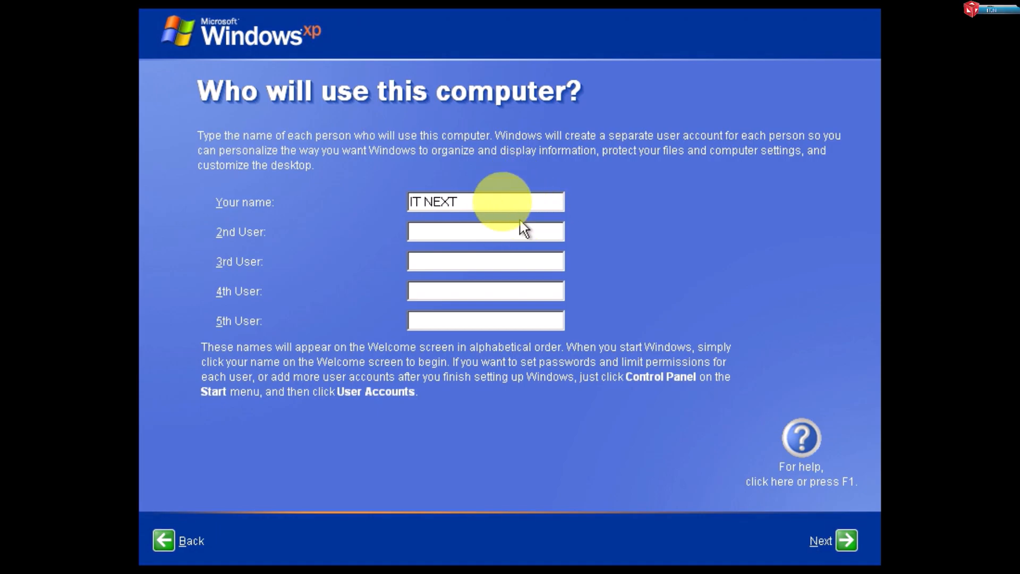
{"action": "left_click", "coordinate": [848, 551]}
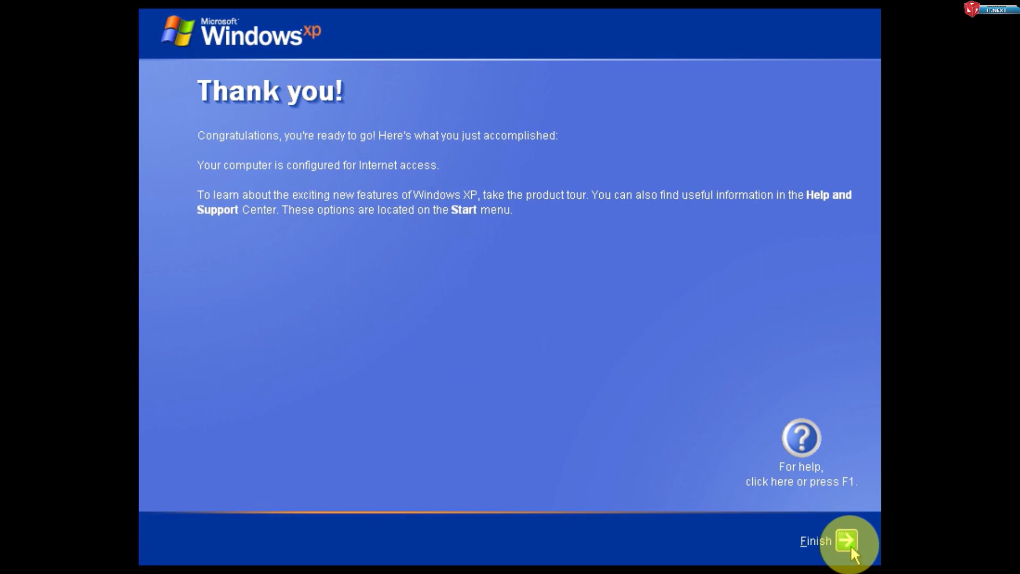
{"action": "left_click", "coordinate": [849, 548]}
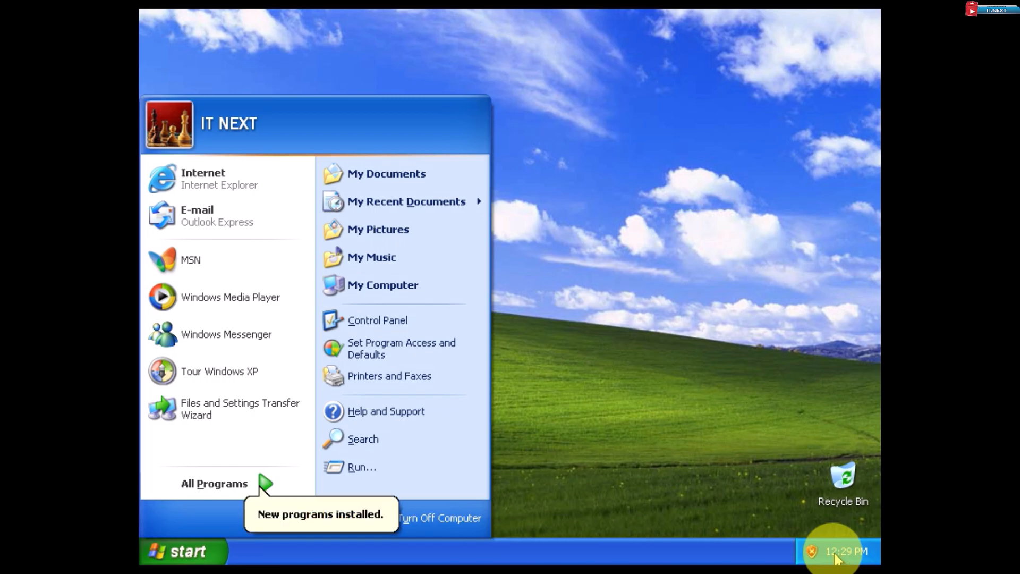
Close the guest's Start menu and refresh the desktop
{"action": "left_click", "coordinate": [694, 400]}
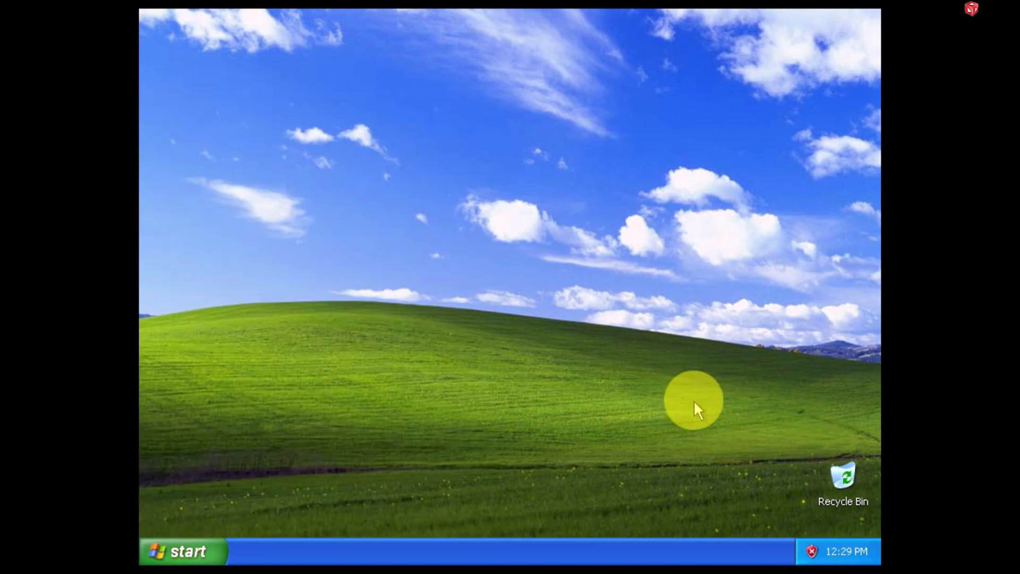
{"action": "right_click", "coordinate": [565, 269]}
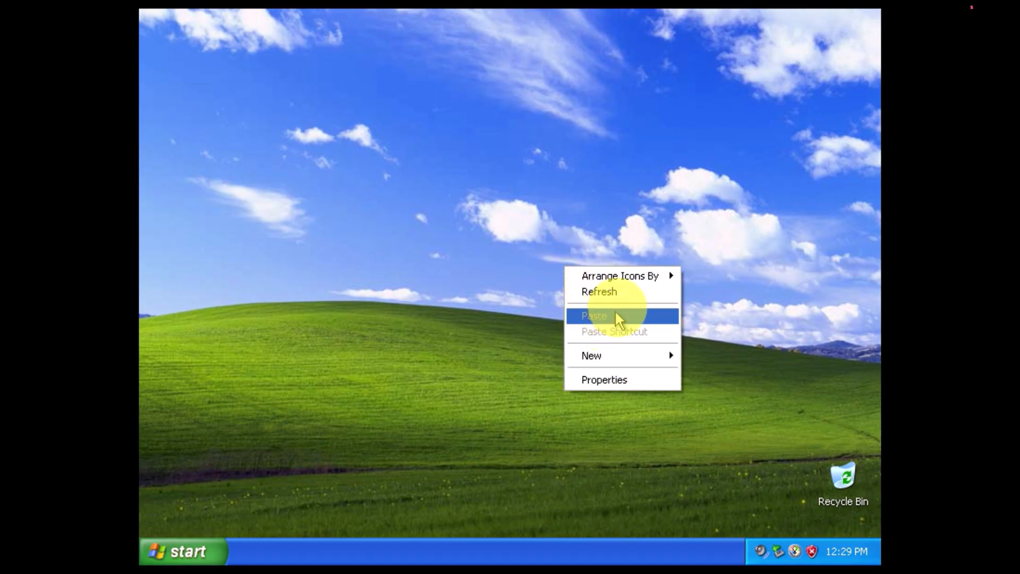
{"action": "left_click", "coordinate": [623, 291]}
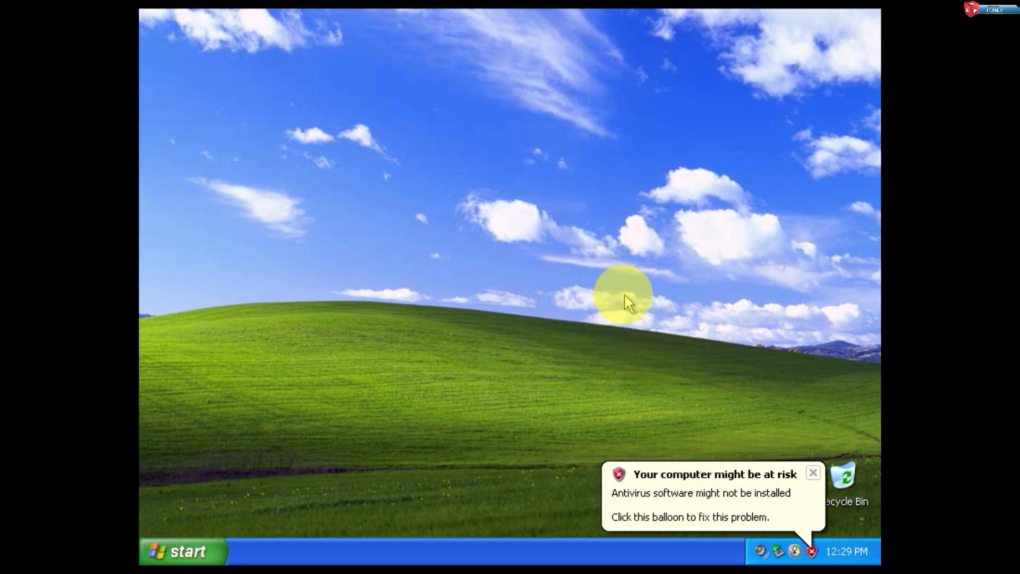
Launch VMware Tools installation from the VM menu and proceed with the Typical setup
{"action": "left_click", "coordinate": [209, 11]}
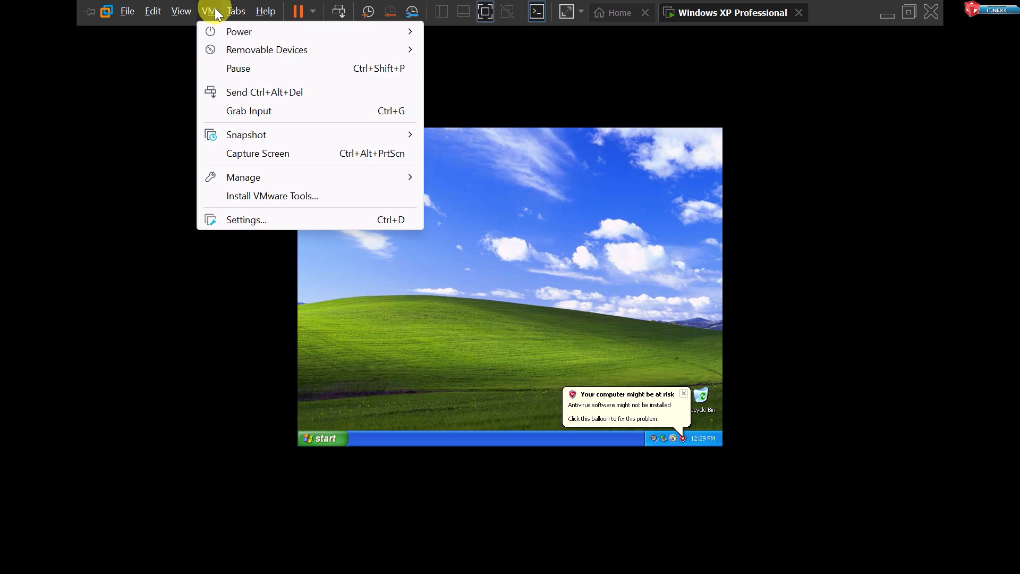
{"action": "left_click", "coordinate": [268, 196]}
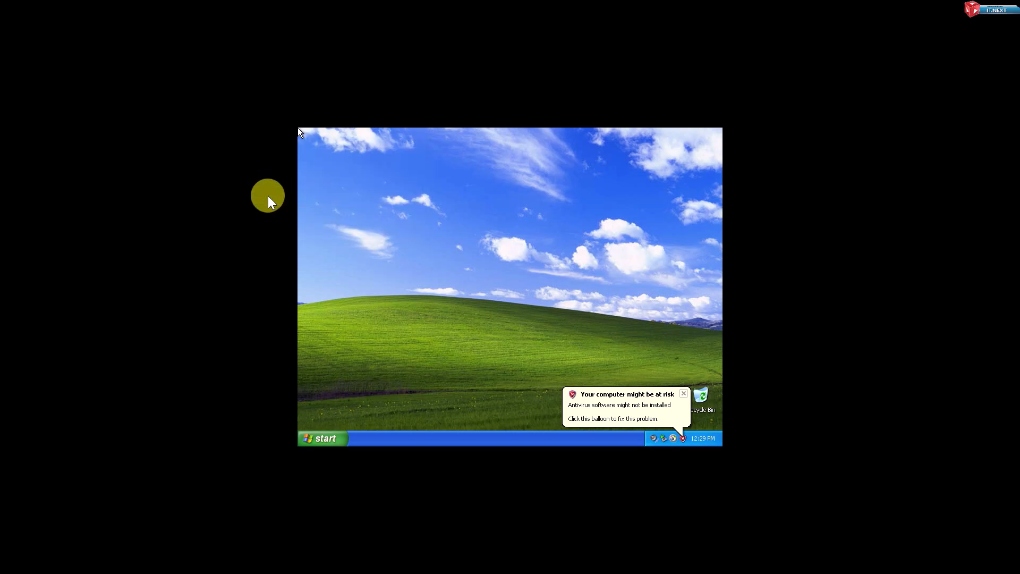
{"action": "left_click", "coordinate": [335, 291]}
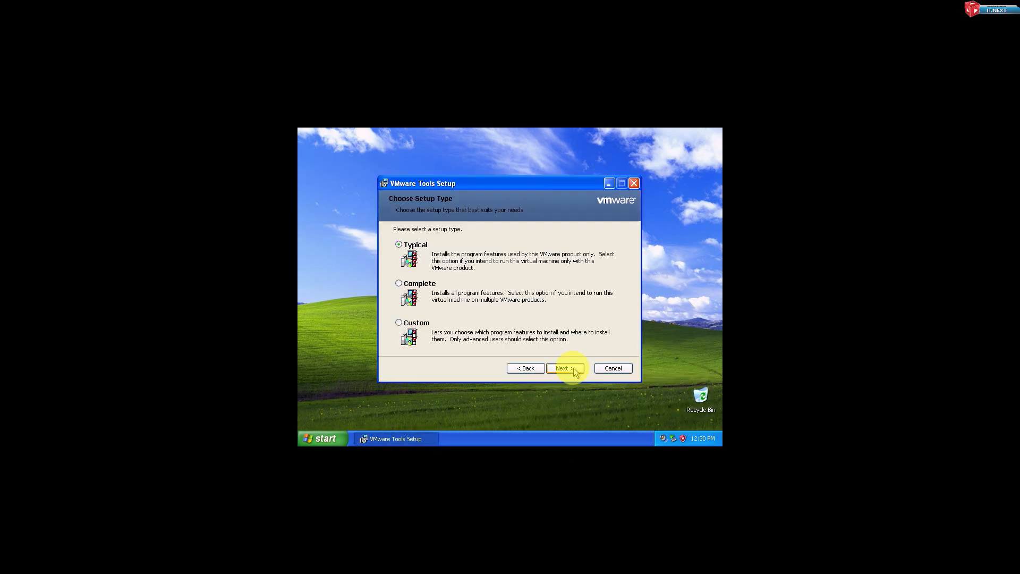
{"action": "left_click", "coordinate": [574, 367]}
{"action": "left_click", "coordinate": [558, 368]}
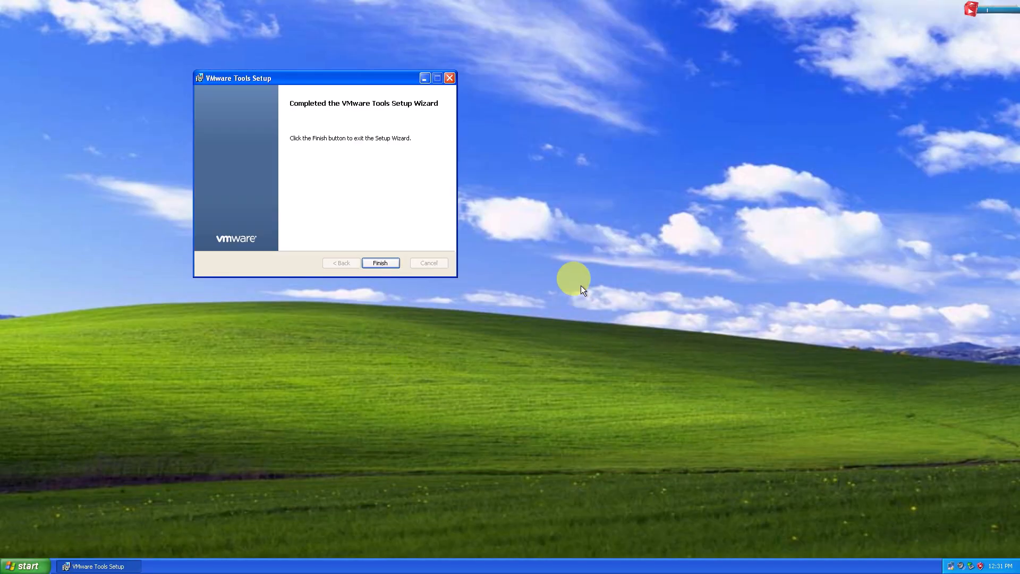
Refresh the XP desktop and close the Welcome to Microsoft Windows XP window
{"action": "right_click", "coordinate": [581, 284]}
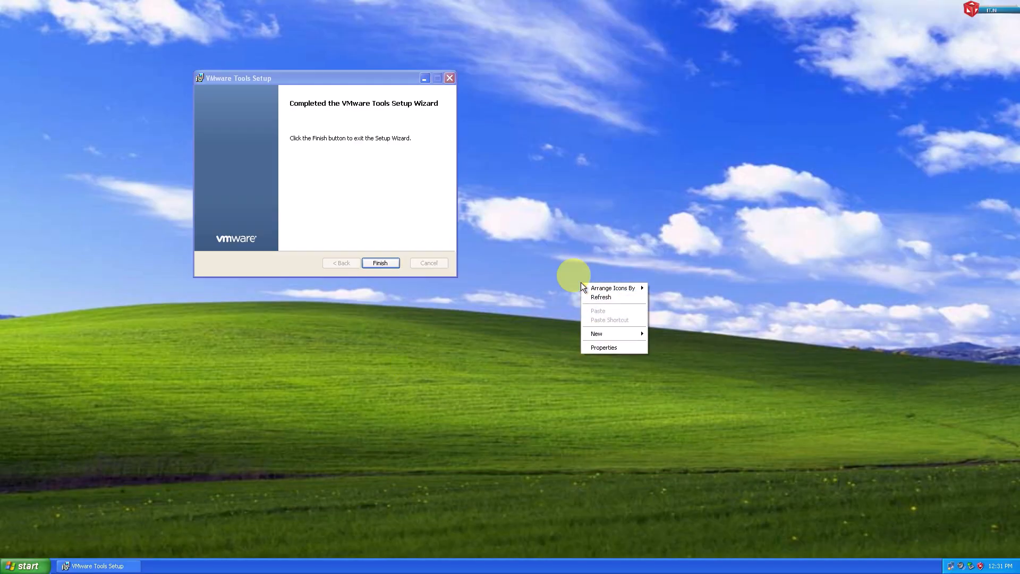
{"action": "left_click", "coordinate": [605, 298]}
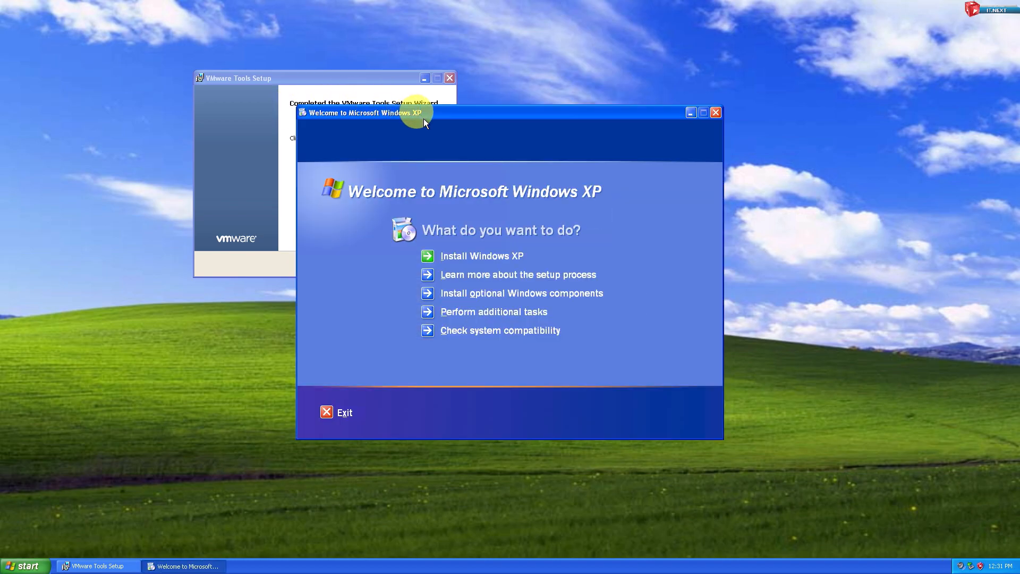
{"action": "left_click", "coordinate": [716, 113]}
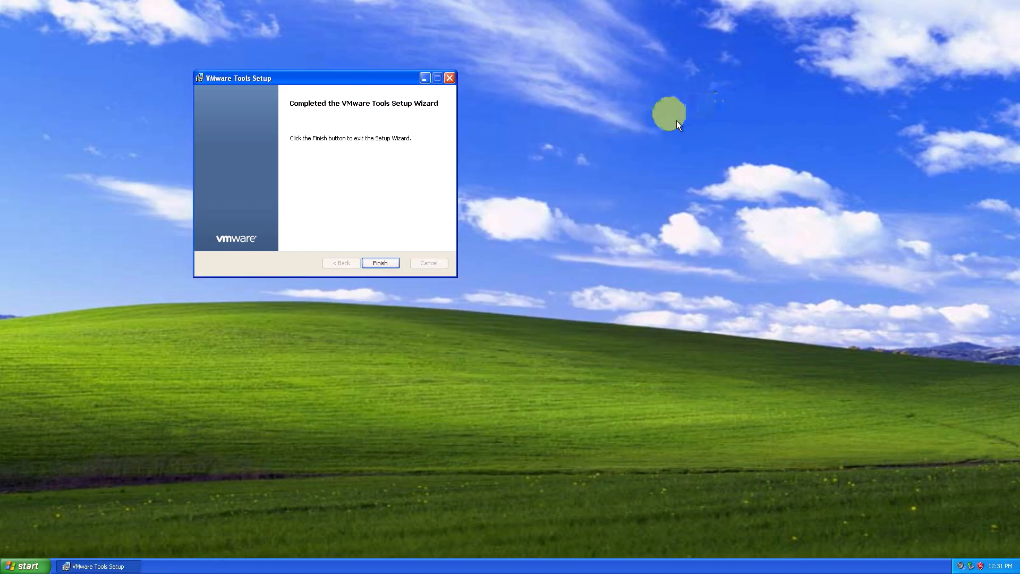
Finish VMware Tools Setup, postpone the restart, and bring up Display Properties
{"action": "left_click", "coordinate": [384, 264]}
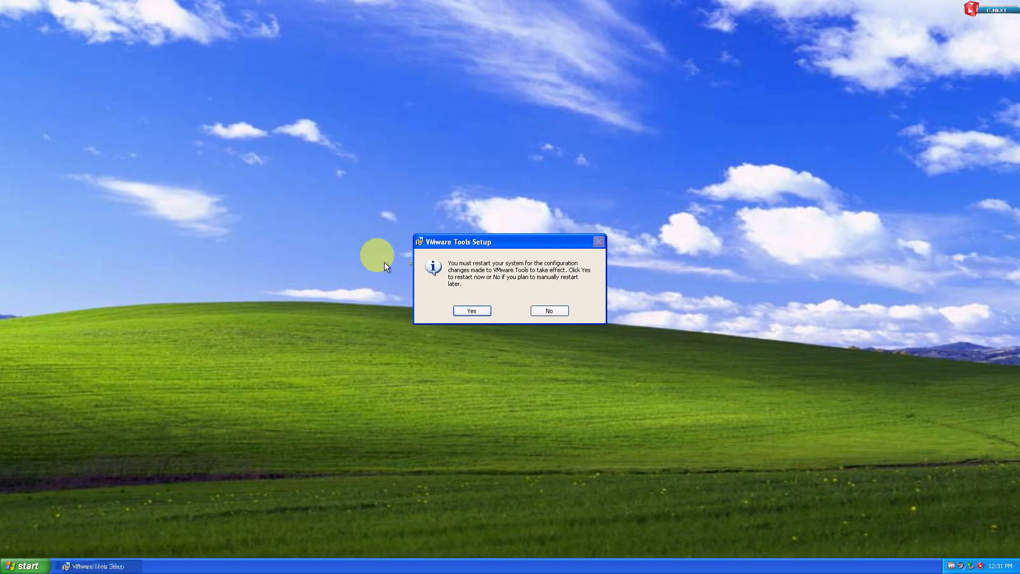
{"action": "left_click", "coordinate": [549, 310]}
{"action": "right_click", "coordinate": [634, 222]}
{"action": "left_click", "coordinate": [648, 238]}
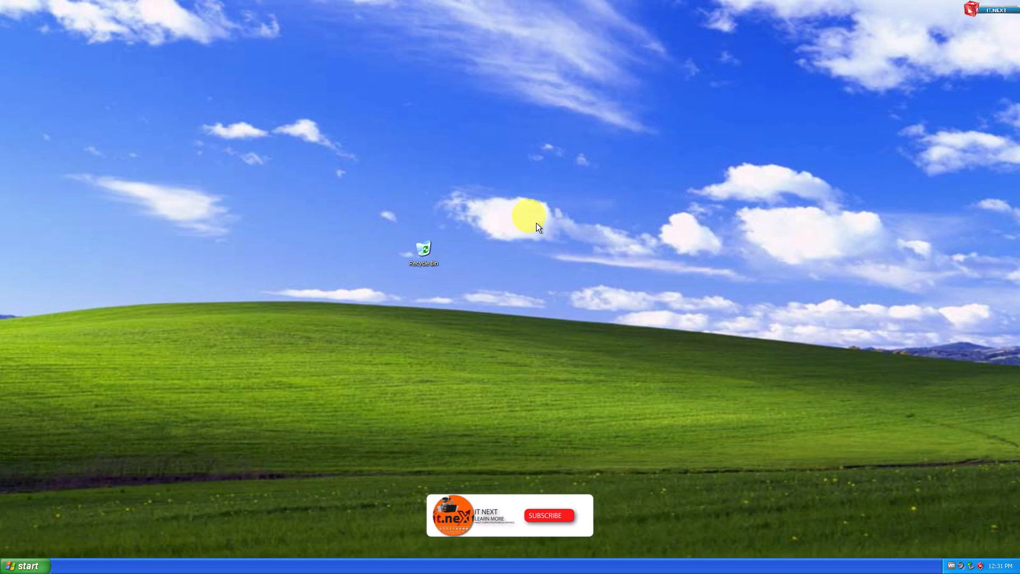
Enable the standard desktop icons, including Internet Explorer, via Customize Desktop and apply
{"action": "left_click", "coordinate": [69, 57]}
{"action": "left_click", "coordinate": [79, 240]}
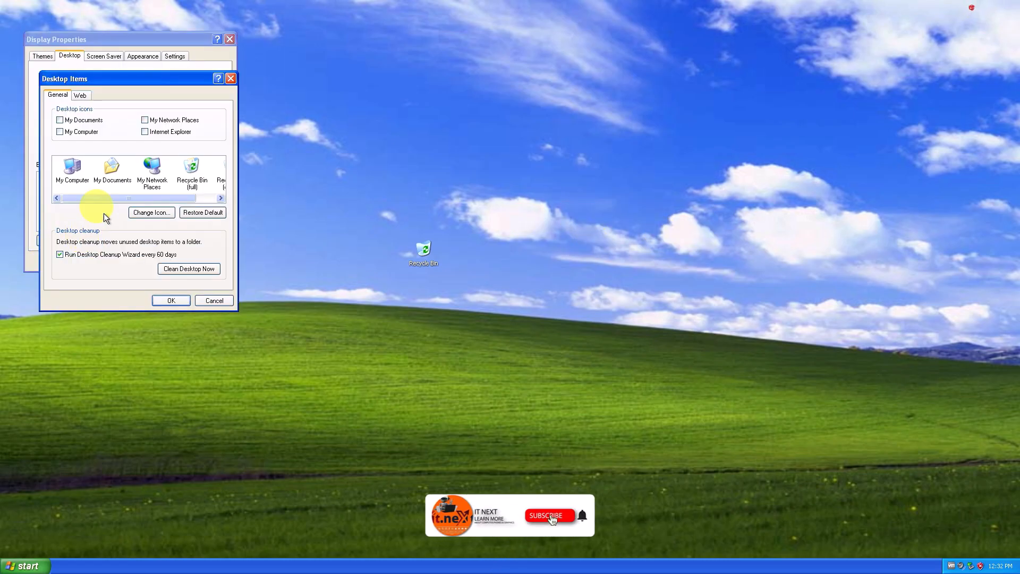
{"action": "left_click", "coordinate": [145, 132]}
{"action": "left_click", "coordinate": [171, 301]}
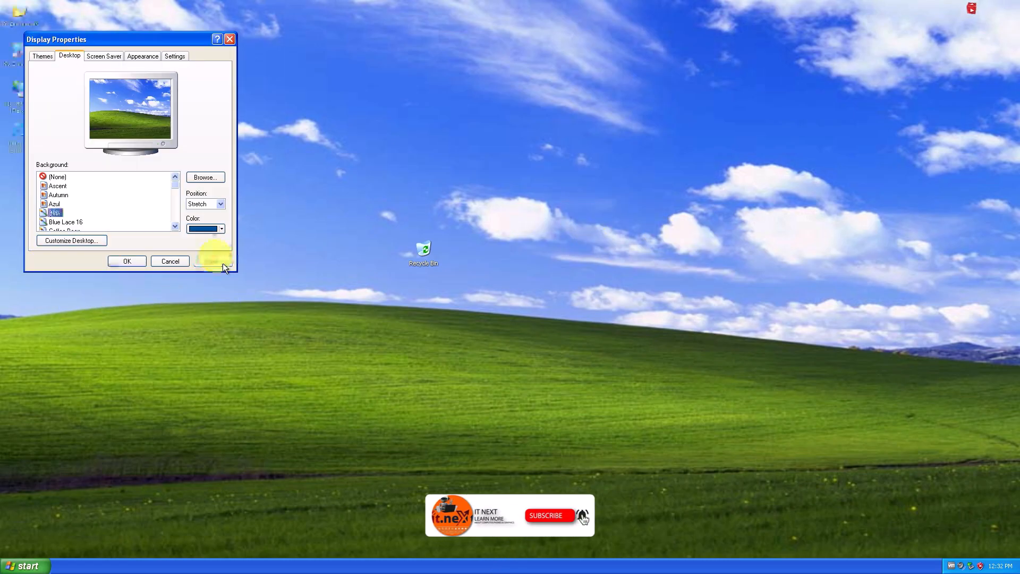
{"action": "left_click", "coordinate": [128, 263]}
Refresh the desktop and open System Properties from My Computer, moving it slightly right
{"action": "right_click", "coordinate": [336, 208]}
{"action": "left_click", "coordinate": [366, 222]}
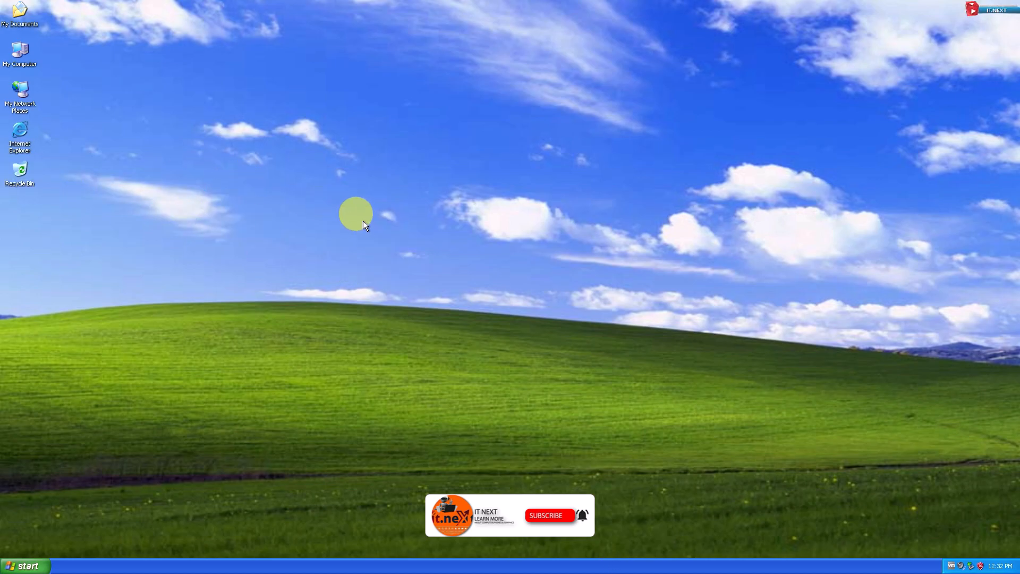
{"action": "right_click", "coordinate": [28, 57]}
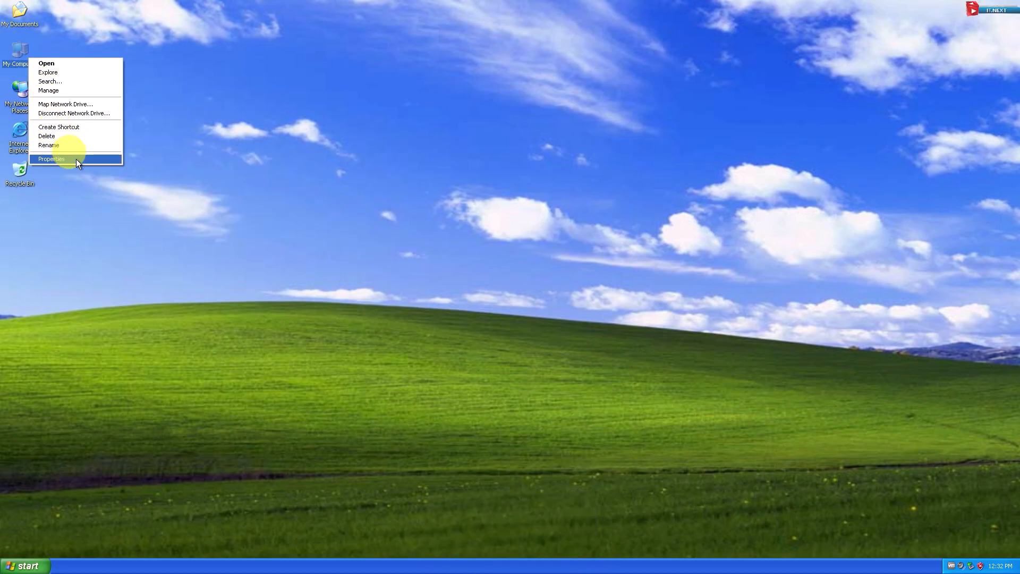
{"action": "left_click", "coordinate": [76, 159]}
{"action": "left_click_drag", "start_coordinate": [156, 62], "coordinate": [333, 69]}
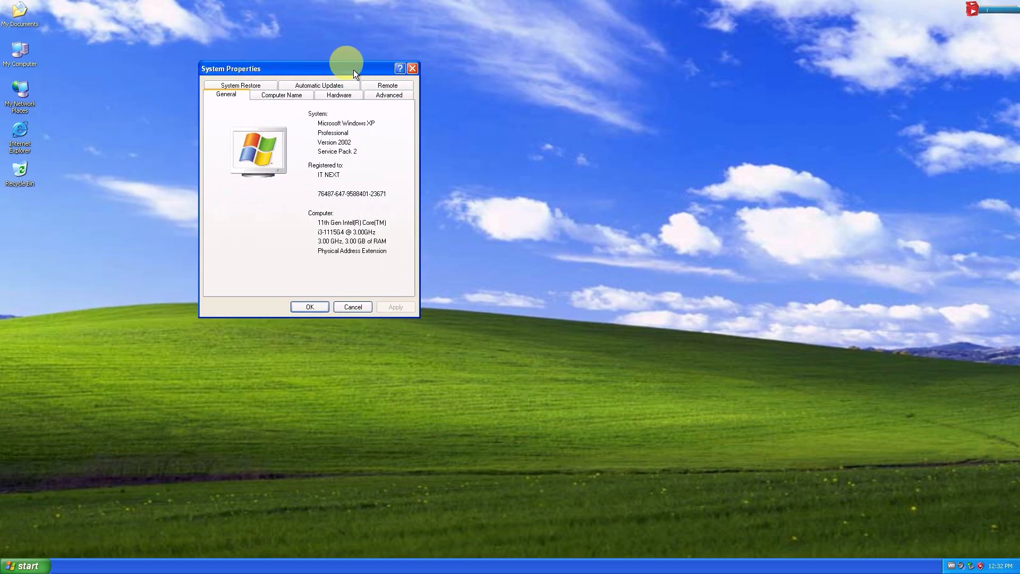